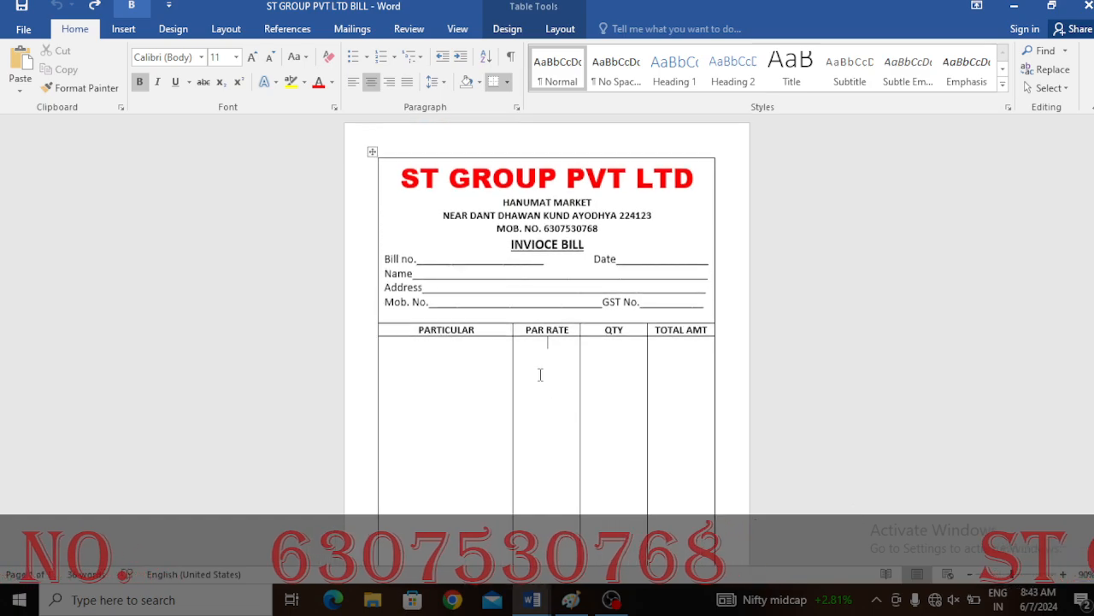
- Review the finished ST GROUP PVT LTD invoice bill template from its heading down to the totals and signature line
left_click_drag(586, 249, 467, 247)
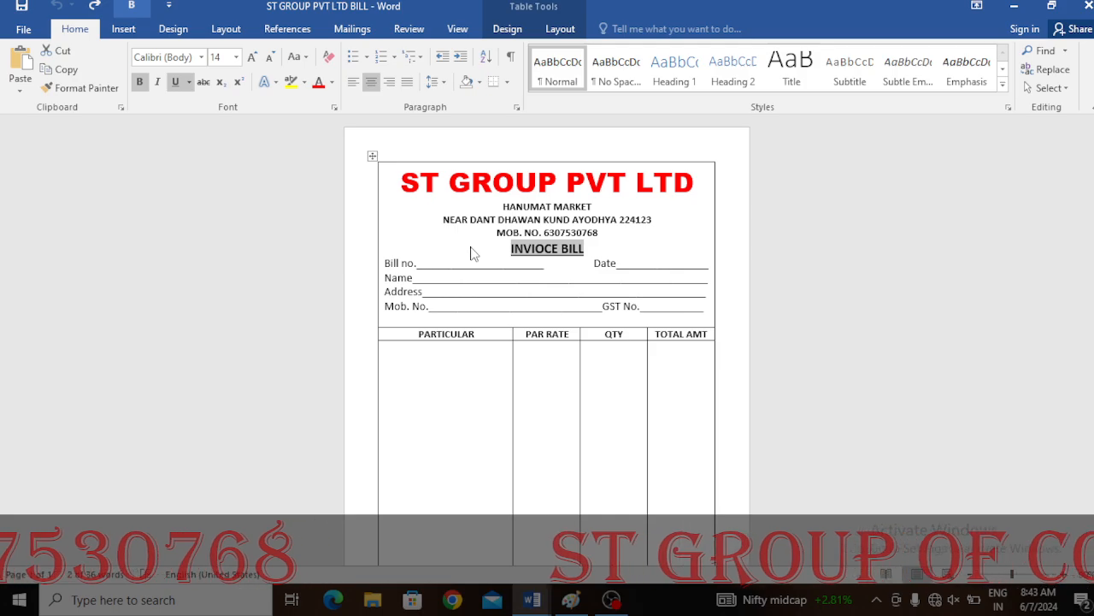
left_click(680, 248)
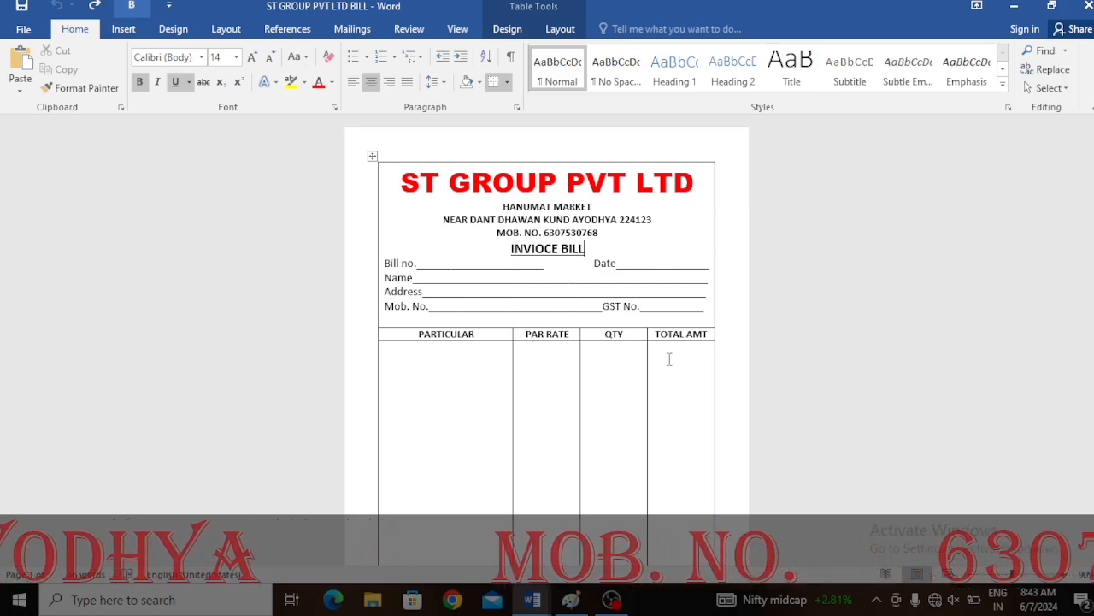
scroll(689, 466, "down", 3)
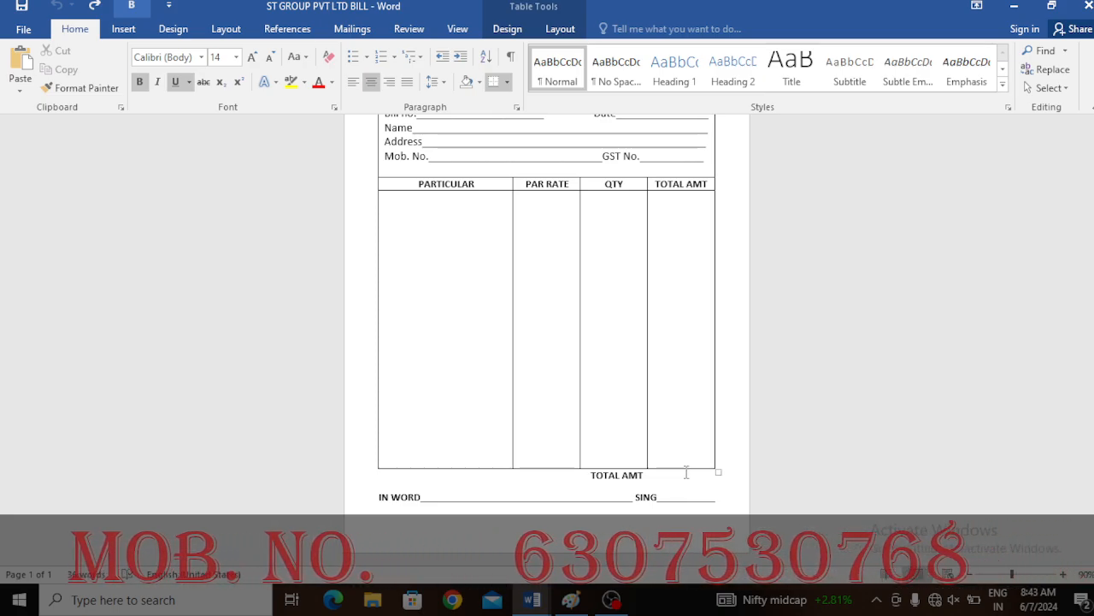
scroll(676, 445, "up", 3)
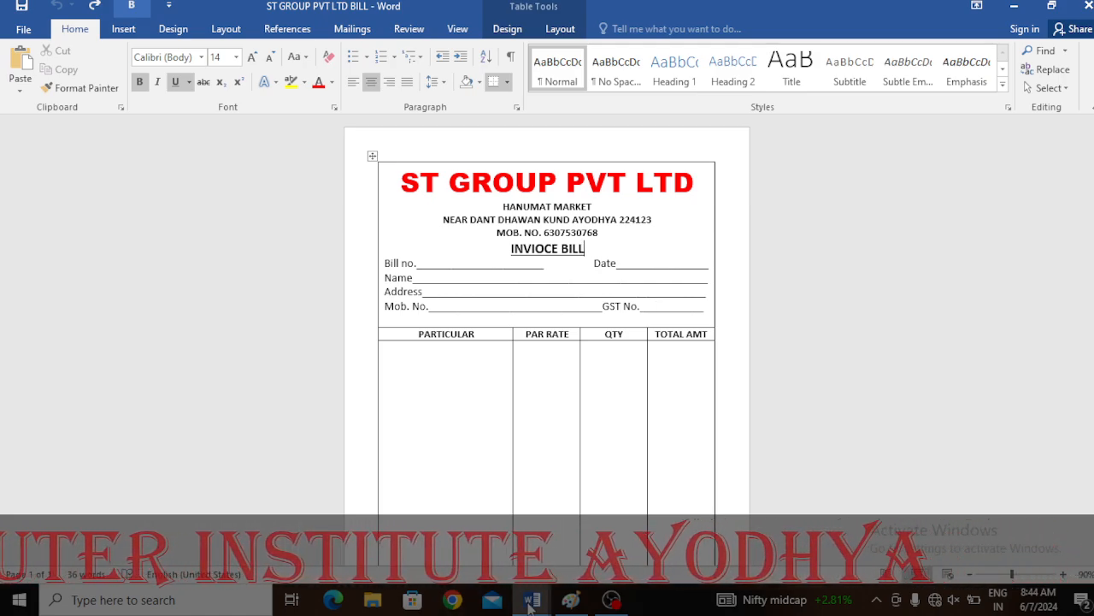
- Switch to the blank Document1 window and set its paper size to A5
mouse_move(532, 601)
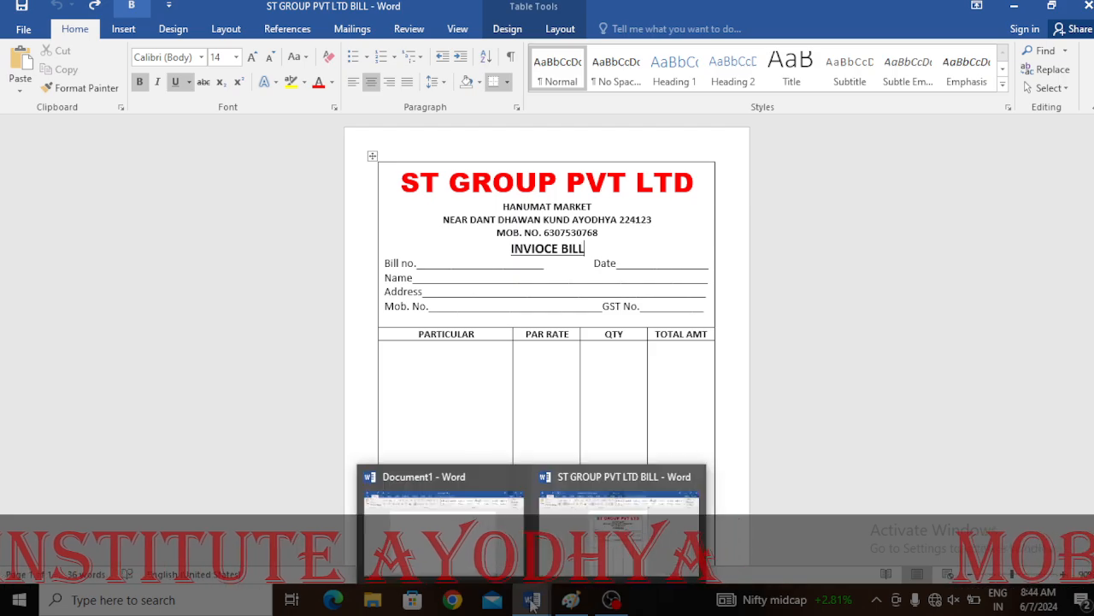
left_click(504, 495)
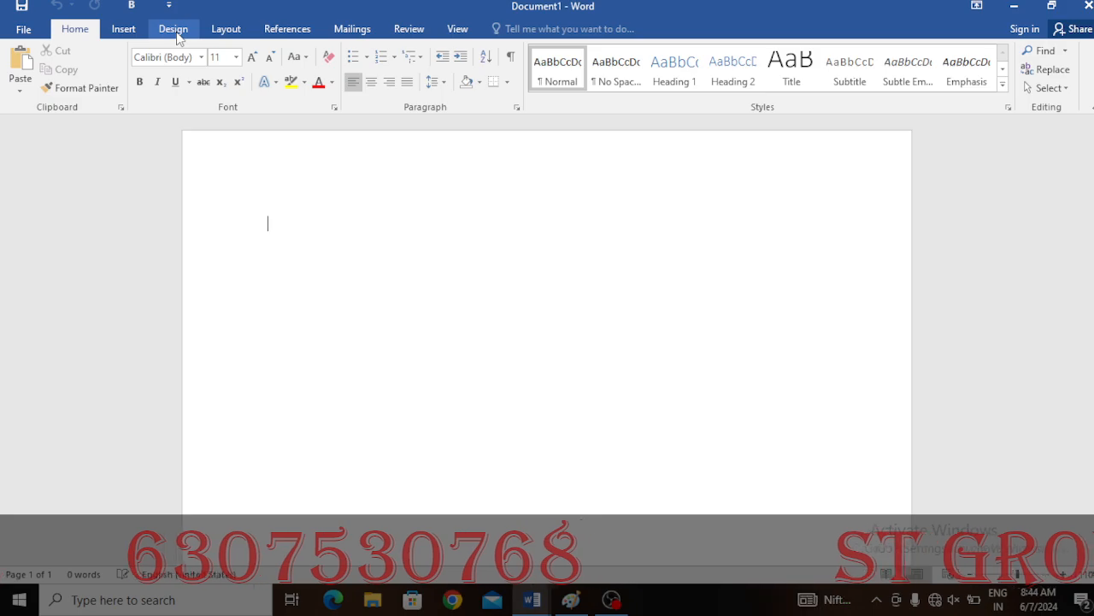
left_click(226, 29)
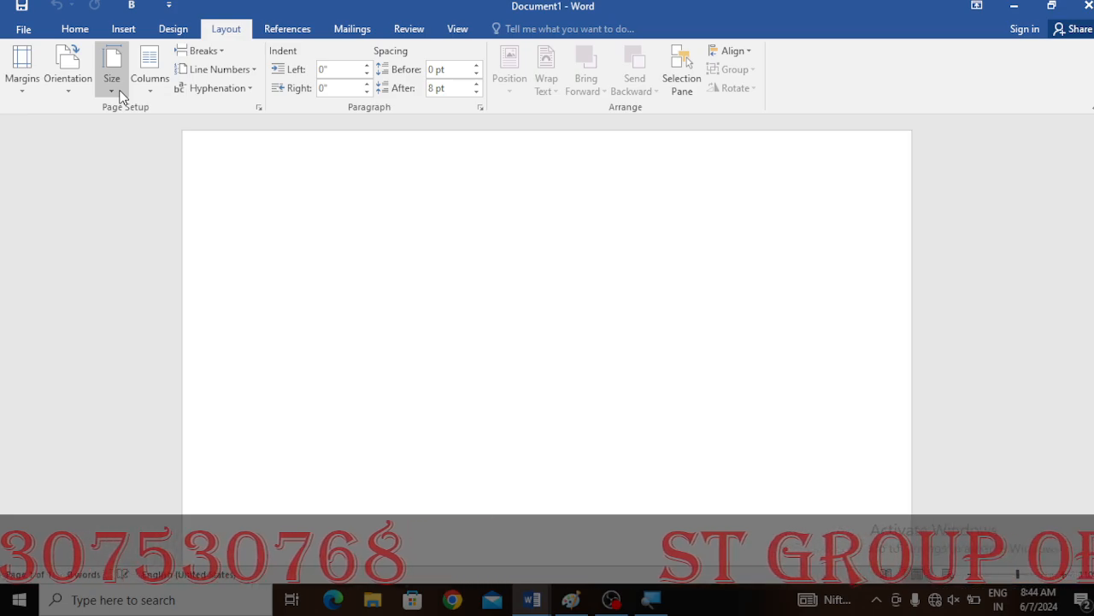
left_click(174, 29)
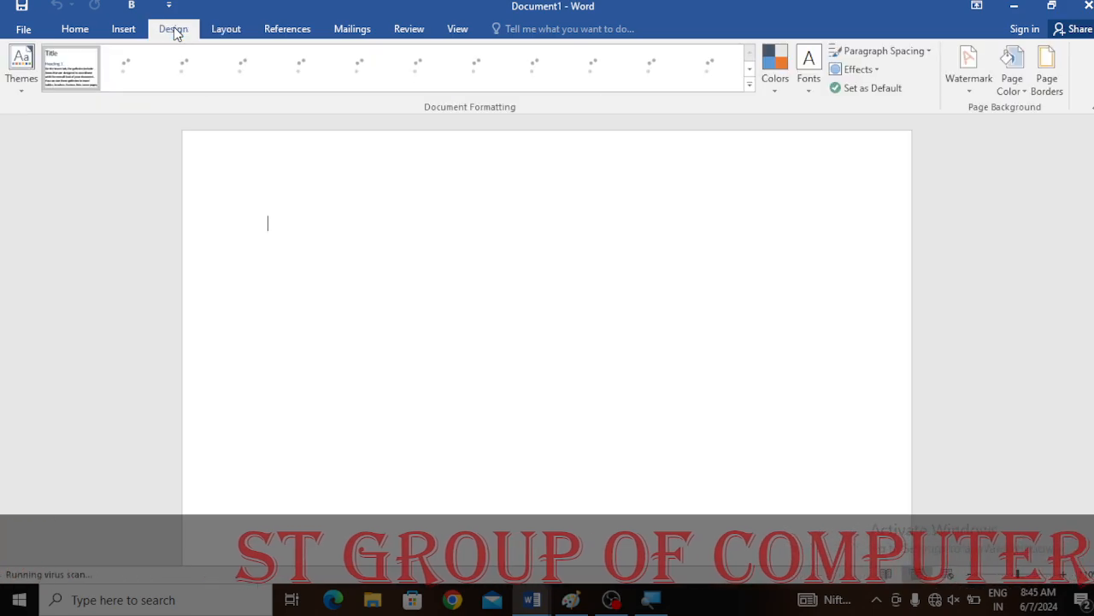
left_click(223, 31)
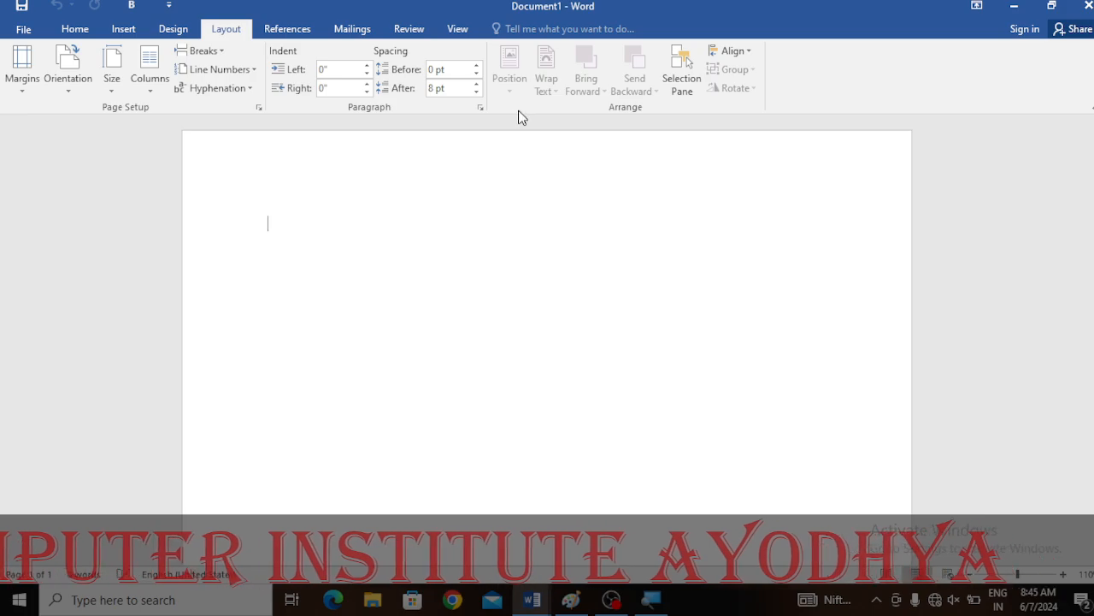
left_click(121, 84)
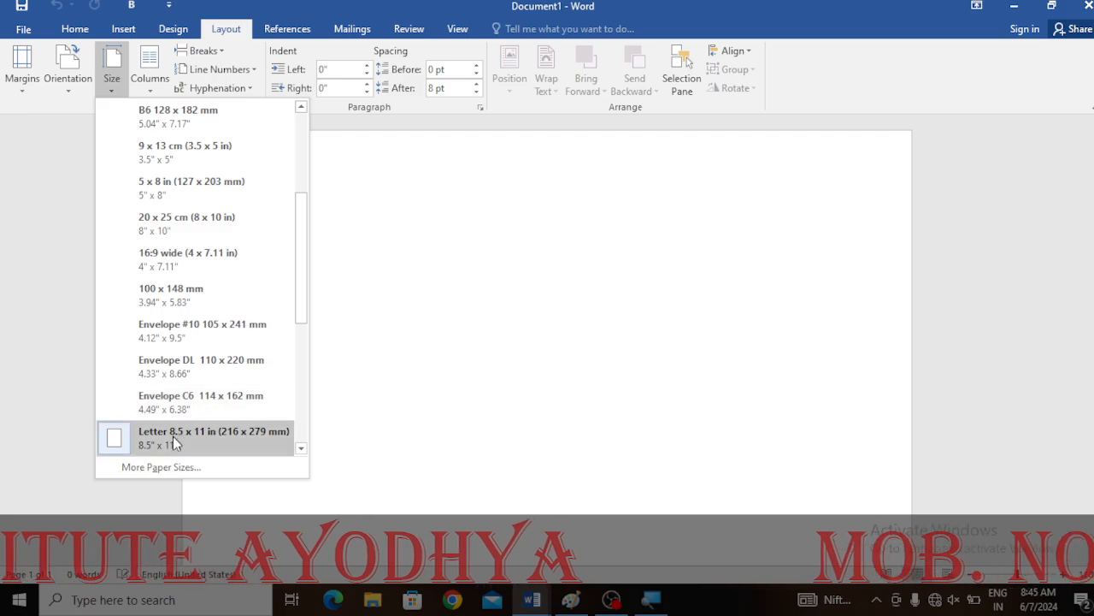
left_click_drag(301, 254, 312, 161)
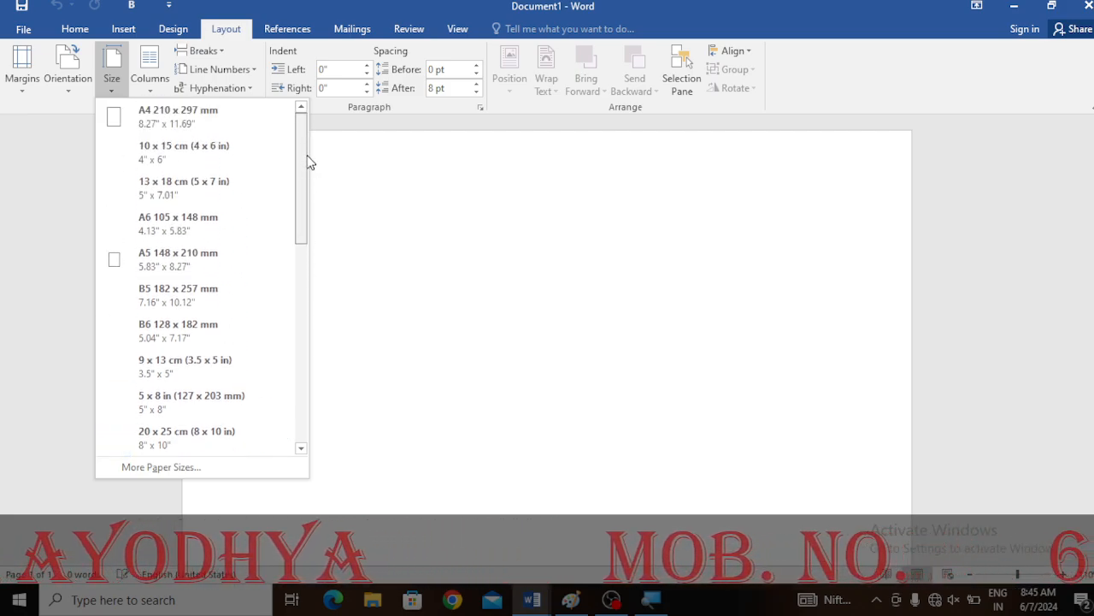
left_click(157, 263)
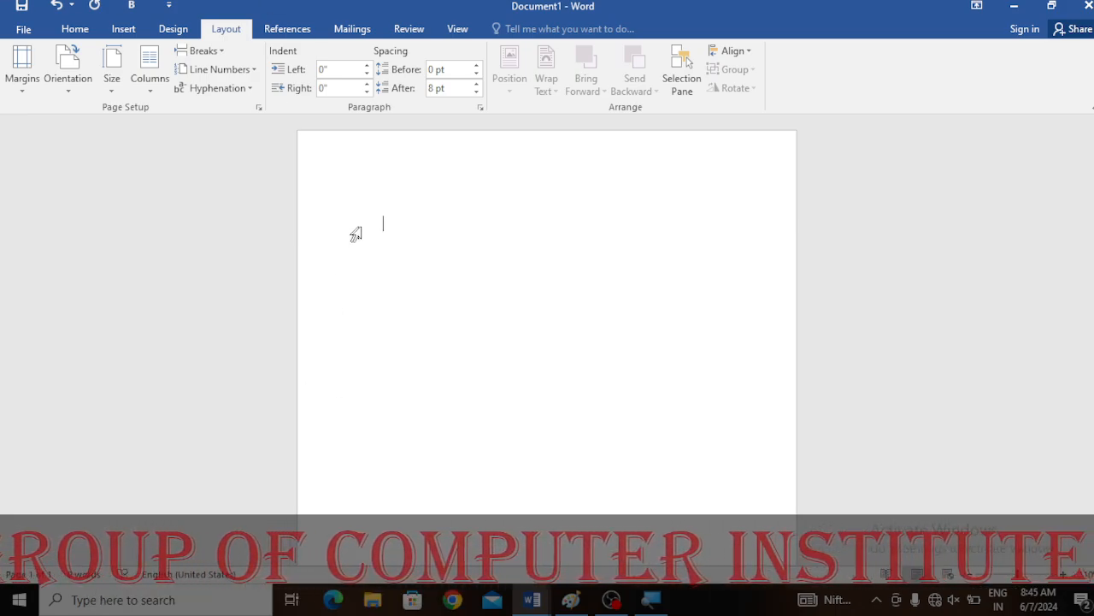
- Apply the Narrow page margins preset to the document
double_click(318, 169)
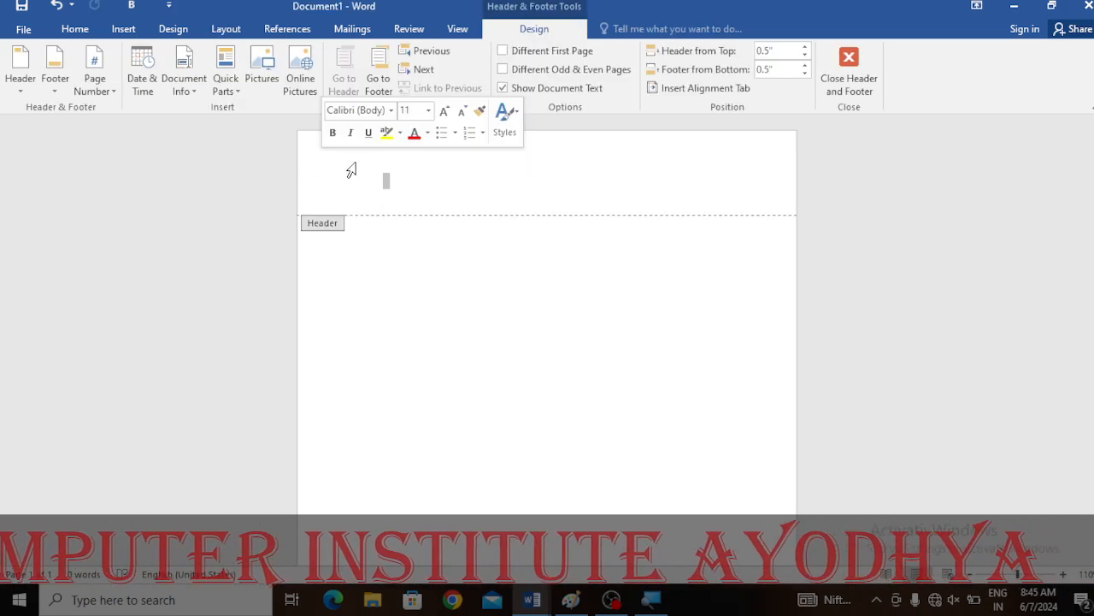
left_click(823, 96)
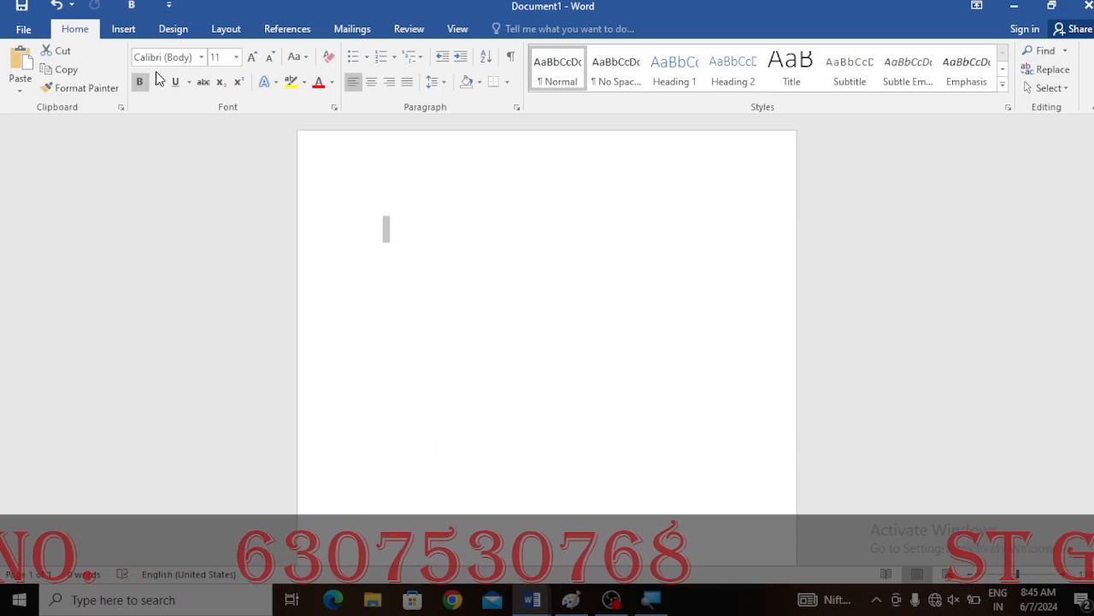
left_click(226, 31)
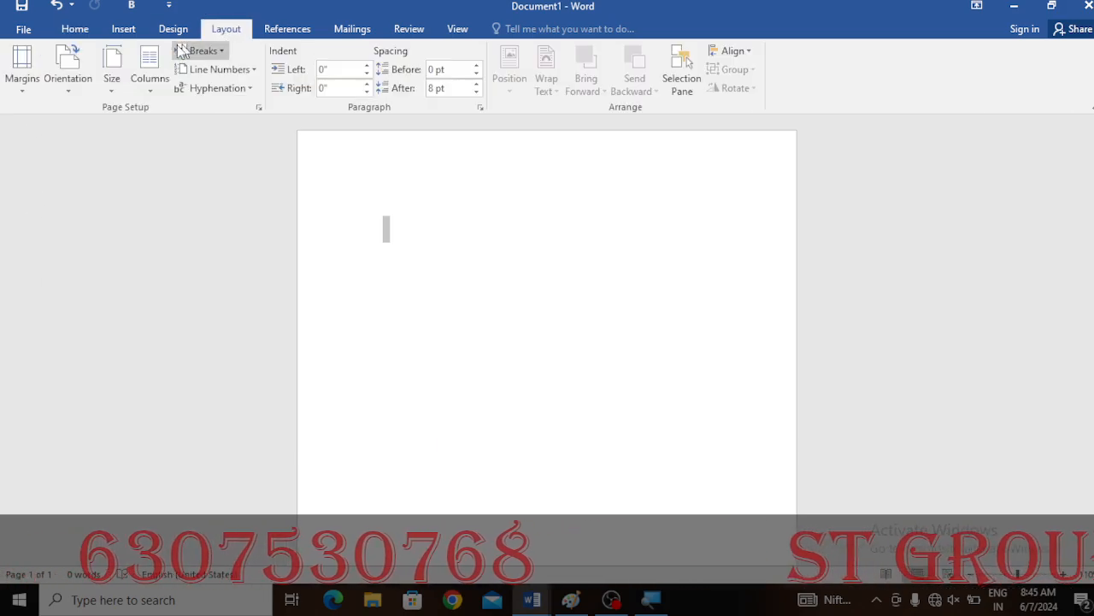
left_click(20, 95)
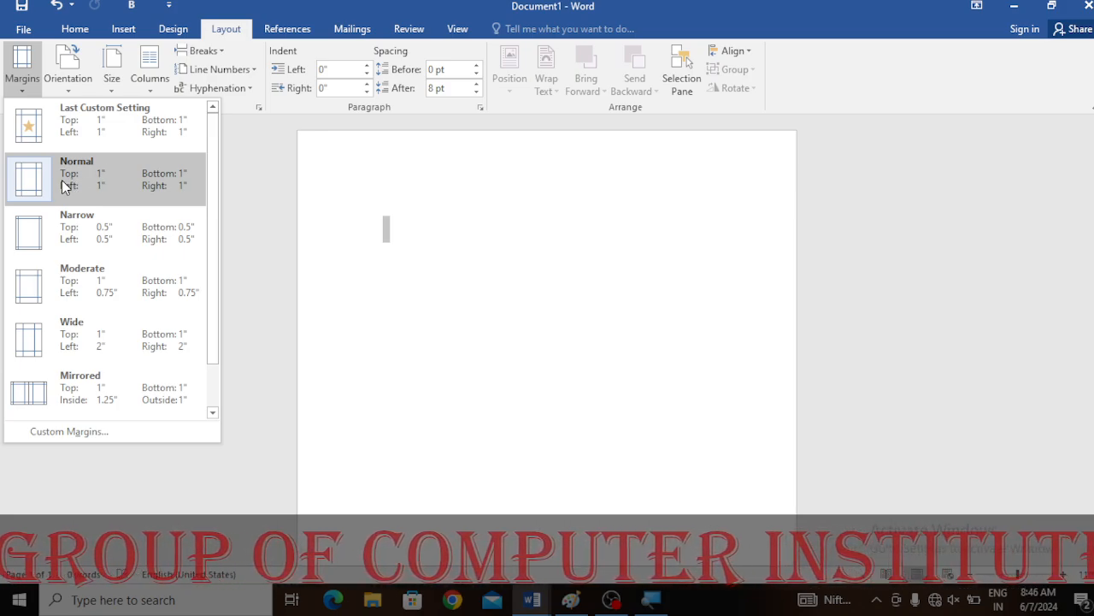
left_click(85, 229)
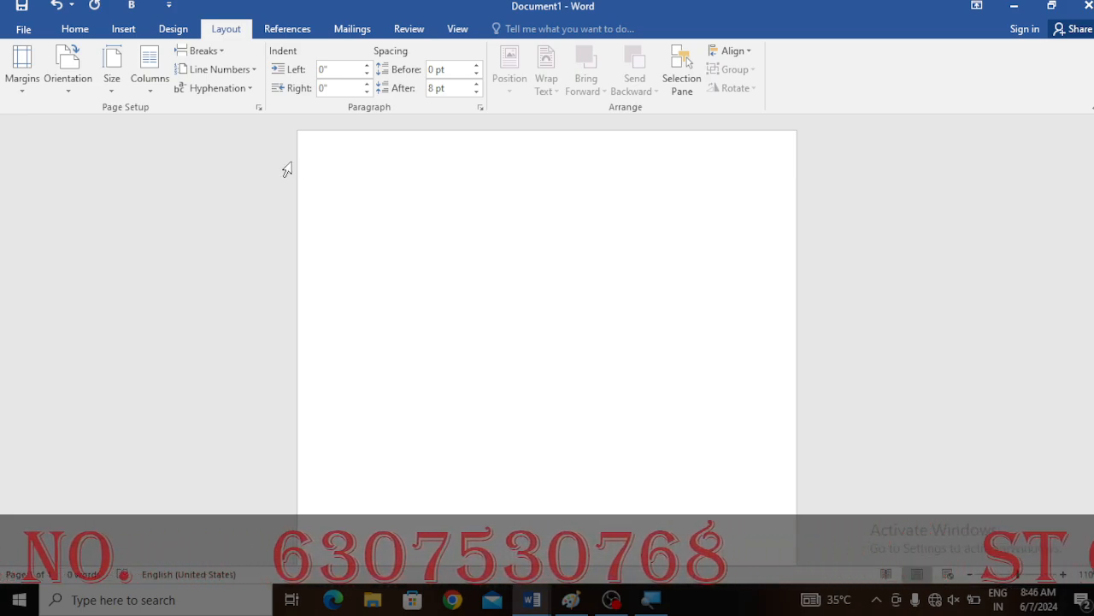
- Insert a table with 5 columns and 6 rows at the top of the page
left_click(113, 31)
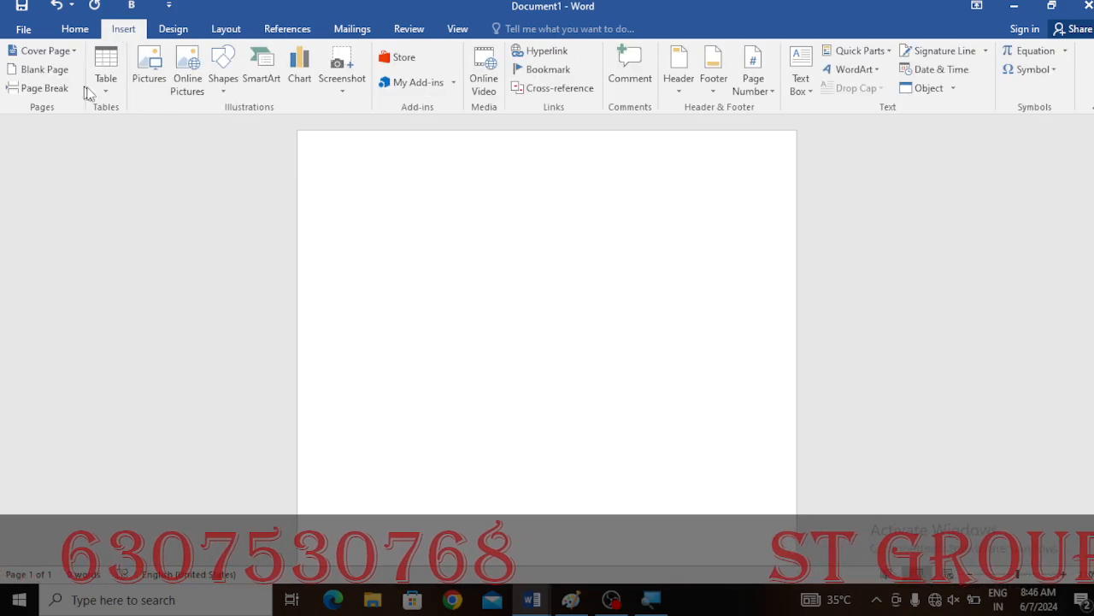
left_click(106, 78)
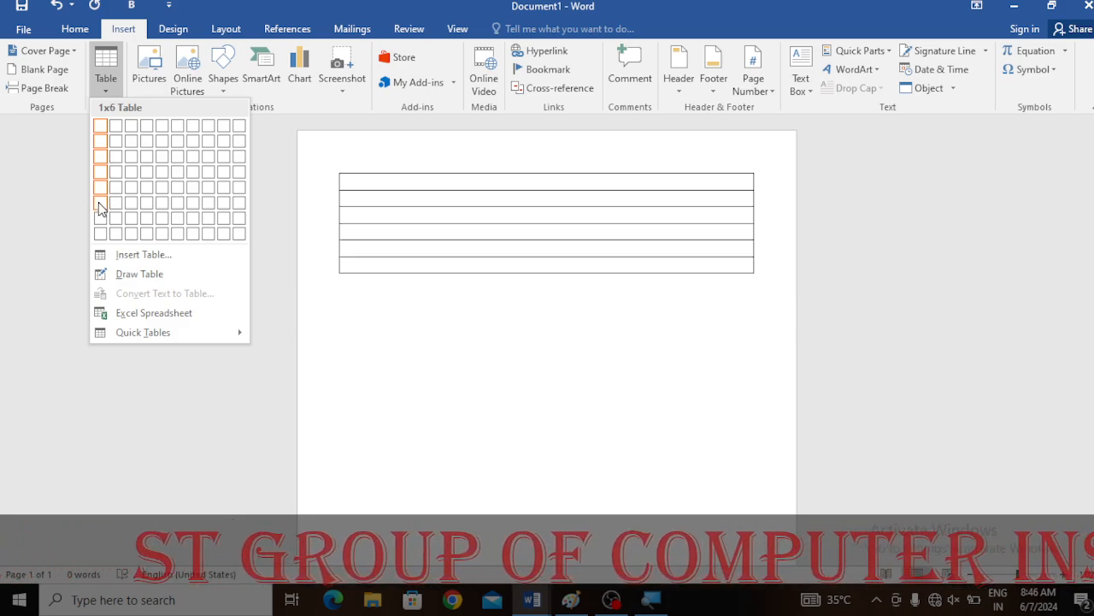
left_click(162, 205)
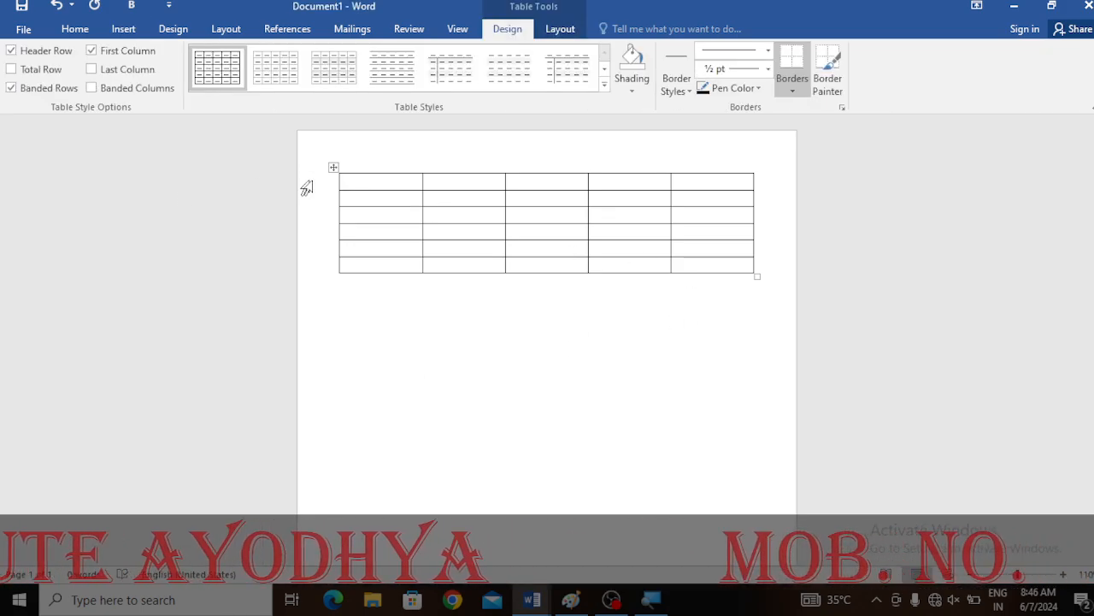
- Merge the table's top five rows into a single cell and place the cursor inside it
left_click_drag(367, 186, 703, 238)
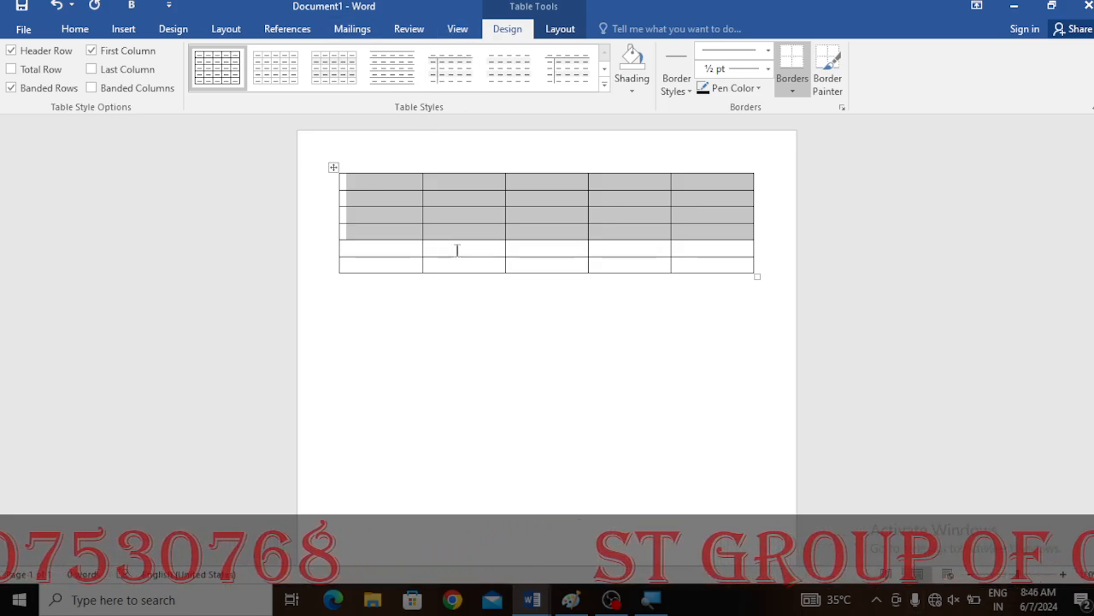
left_click(464, 357)
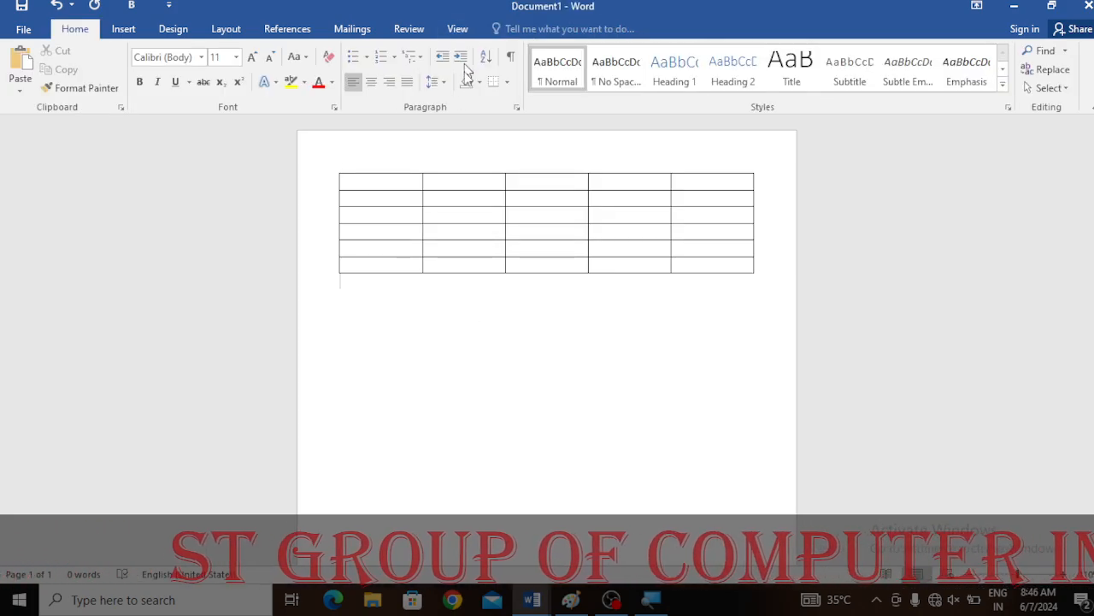
left_click(470, 216)
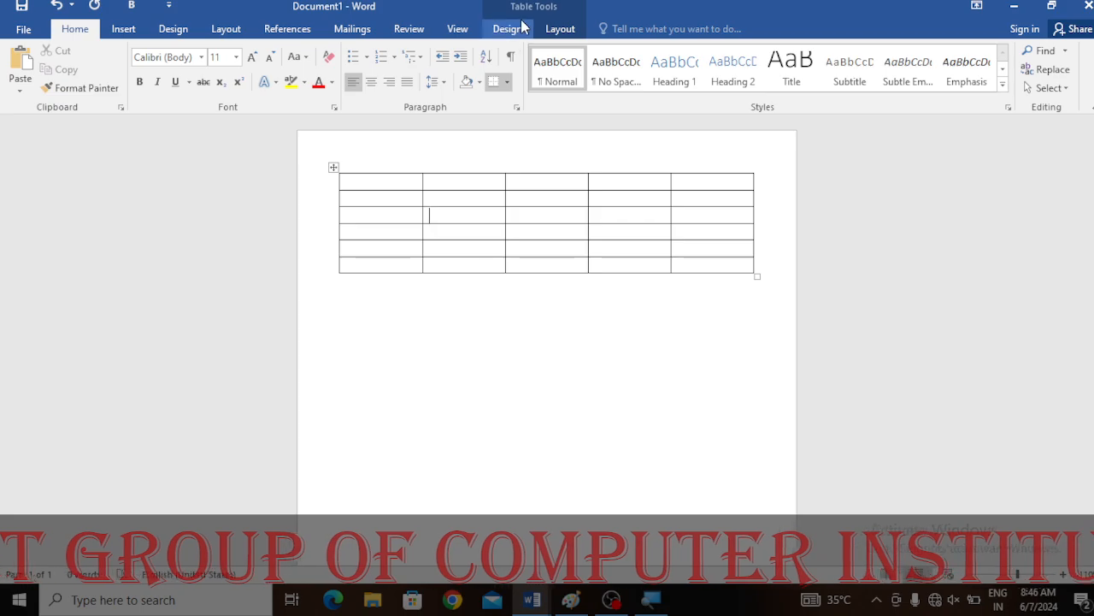
left_click(563, 33)
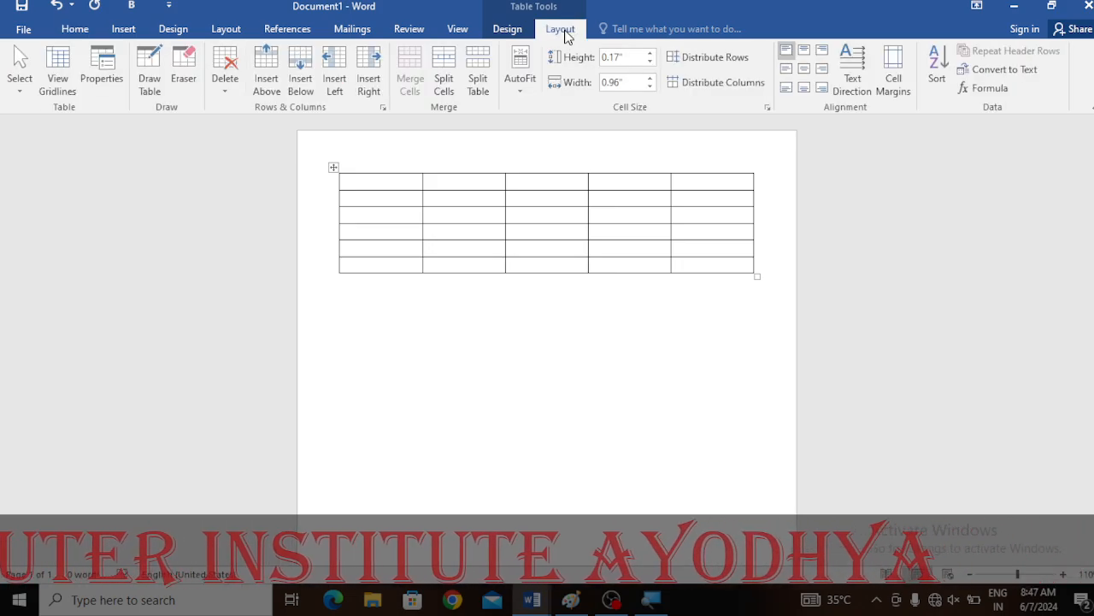
left_click_drag(379, 178, 705, 244)
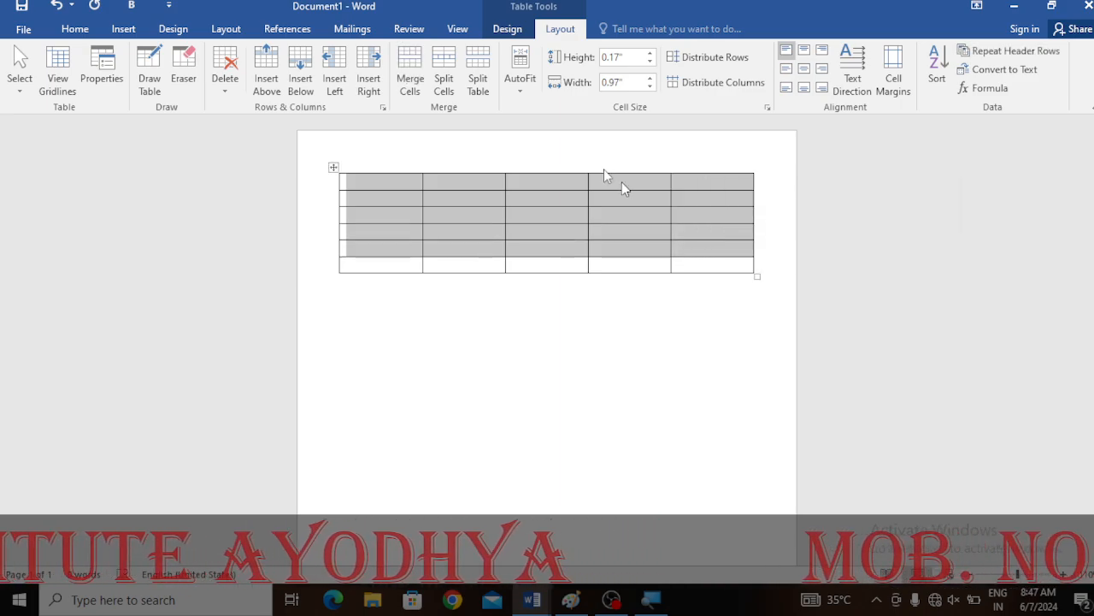
left_click(410, 86)
left_click(592, 212)
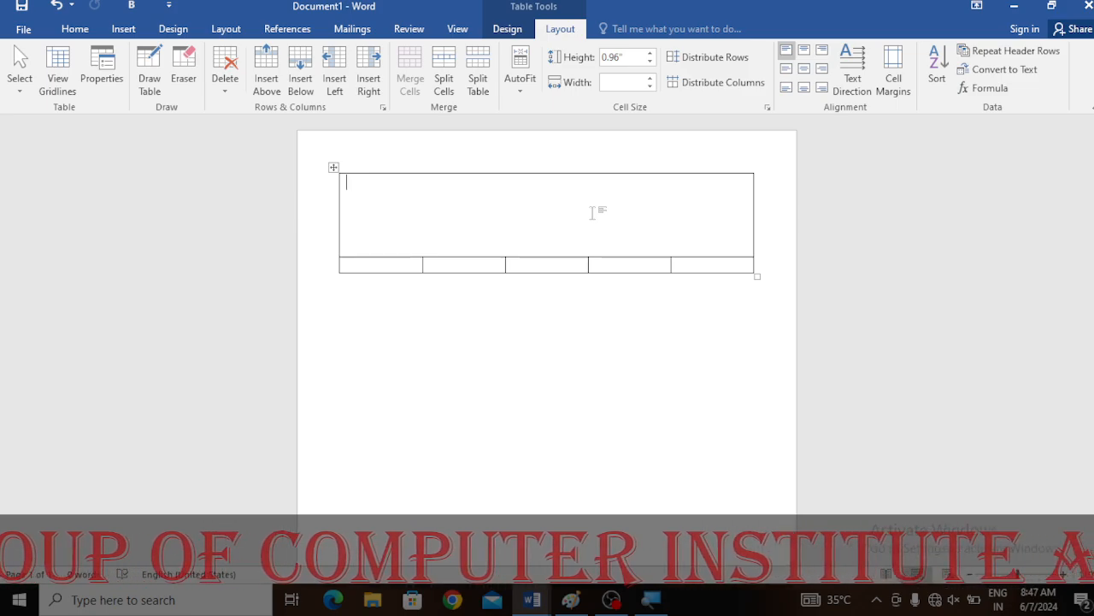
- Enter the heading ST GROUP PVT LTD in the merged cell and start a new line
type("ST GROUP PVT L")
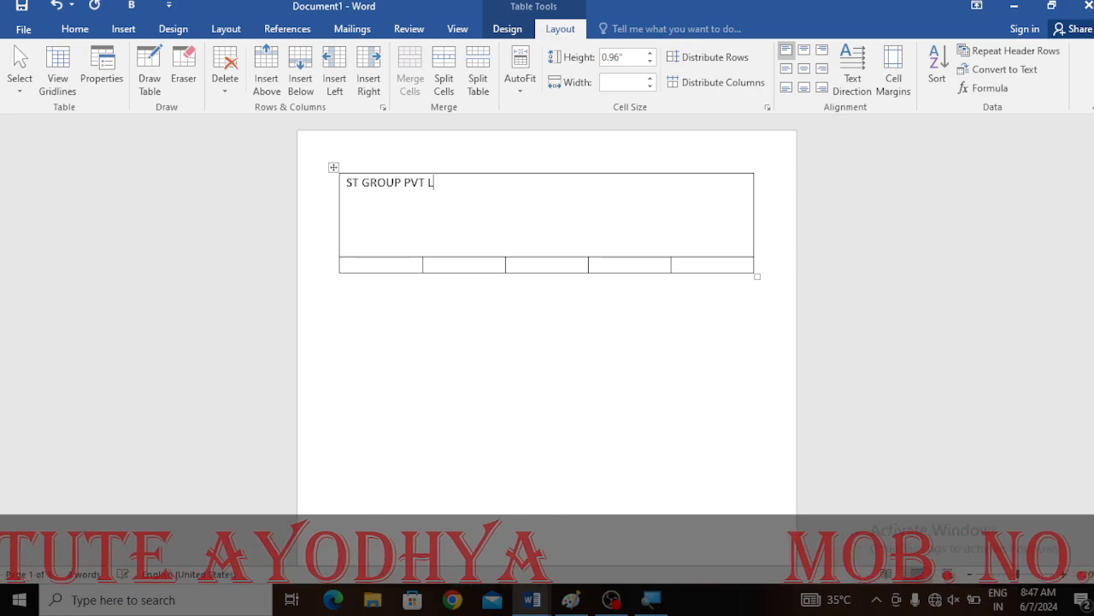
type("TD ")
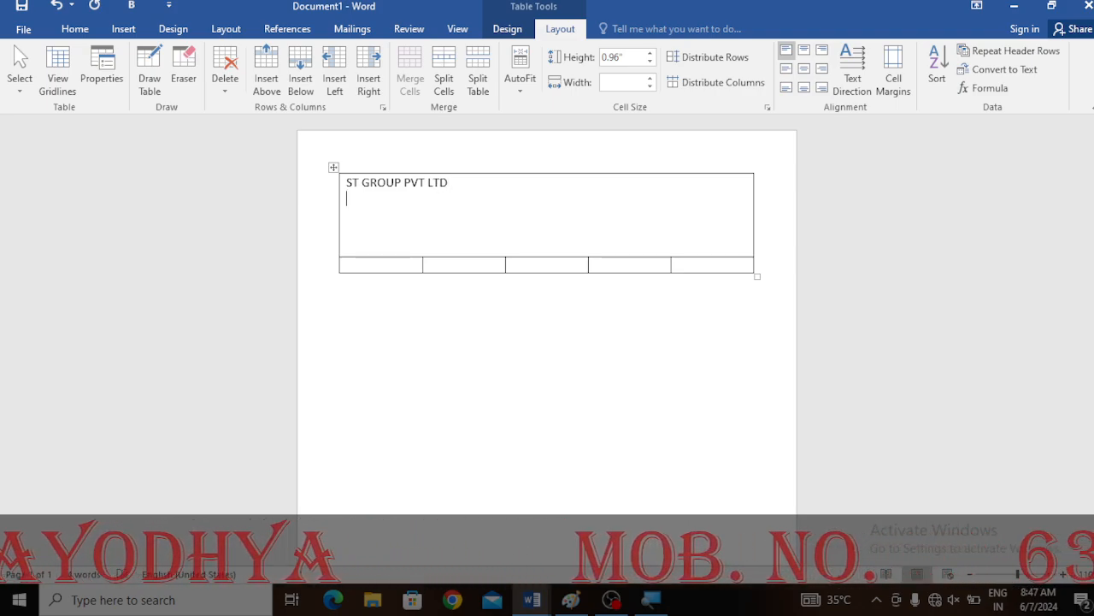
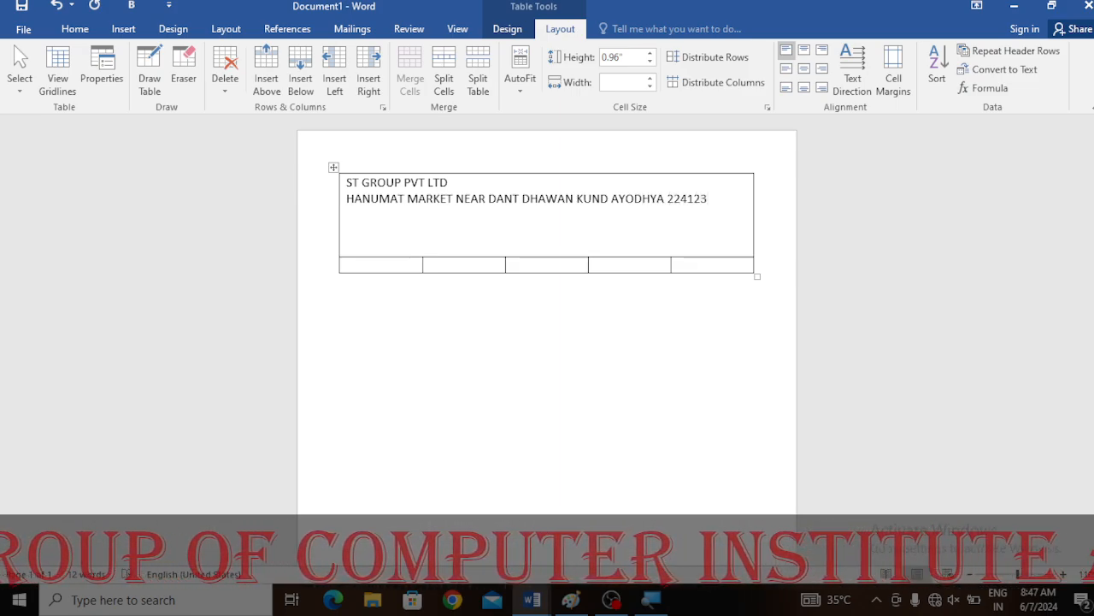
- Add a third line in the merged cell reading MOB. NO. followed by the company's mobile number
key("Return")
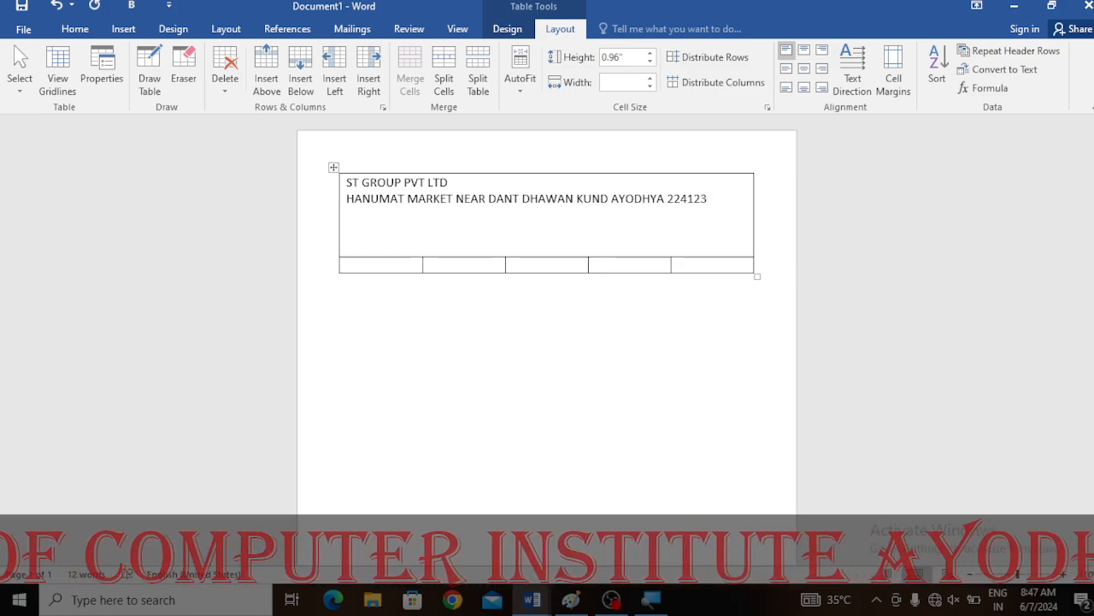
type("MOB. NO.")
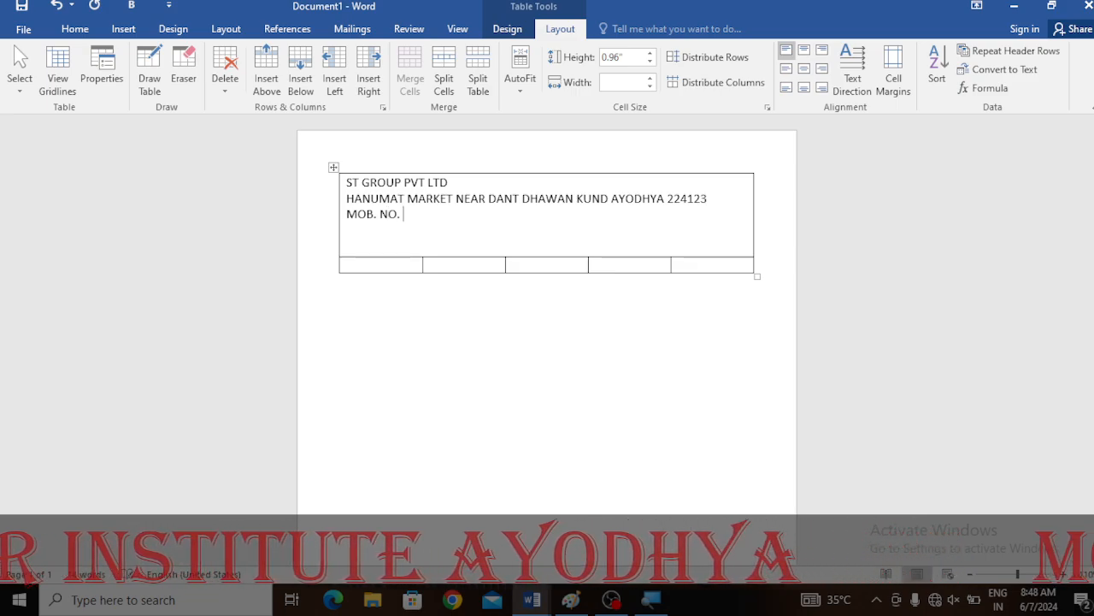
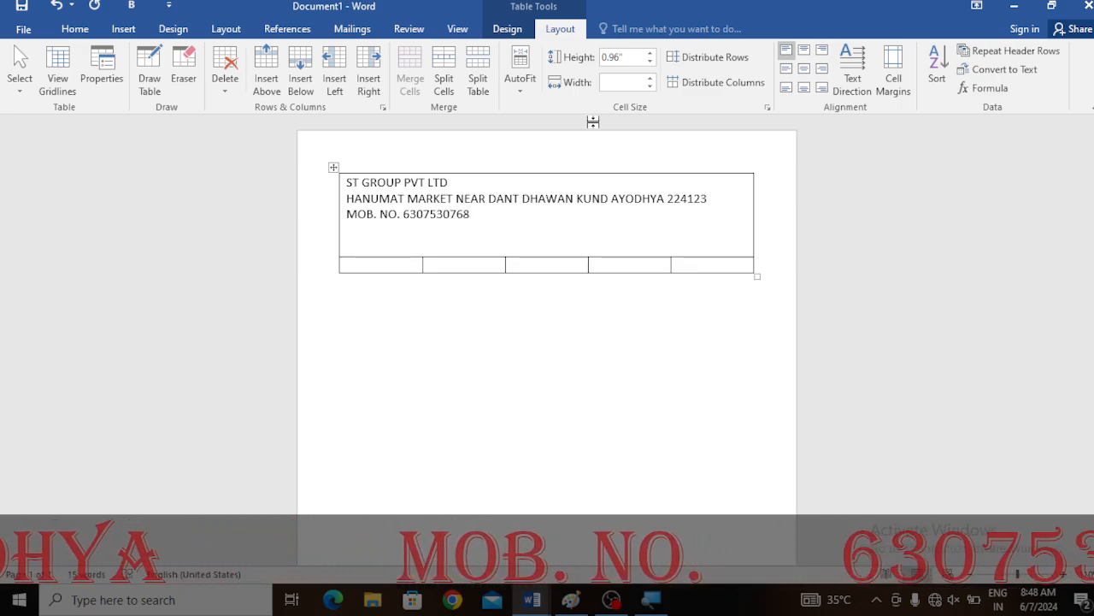
- Break the address after HANUMAT MARKET so the rest of the address moves to its own line
left_click(453, 198)
key("Return")
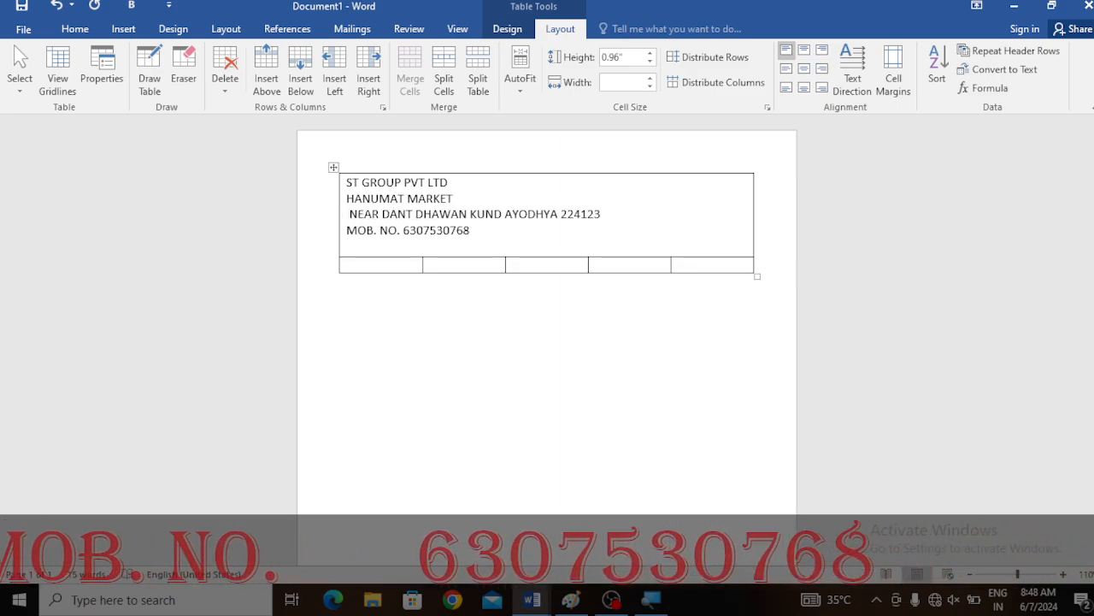
key("BackSpace")
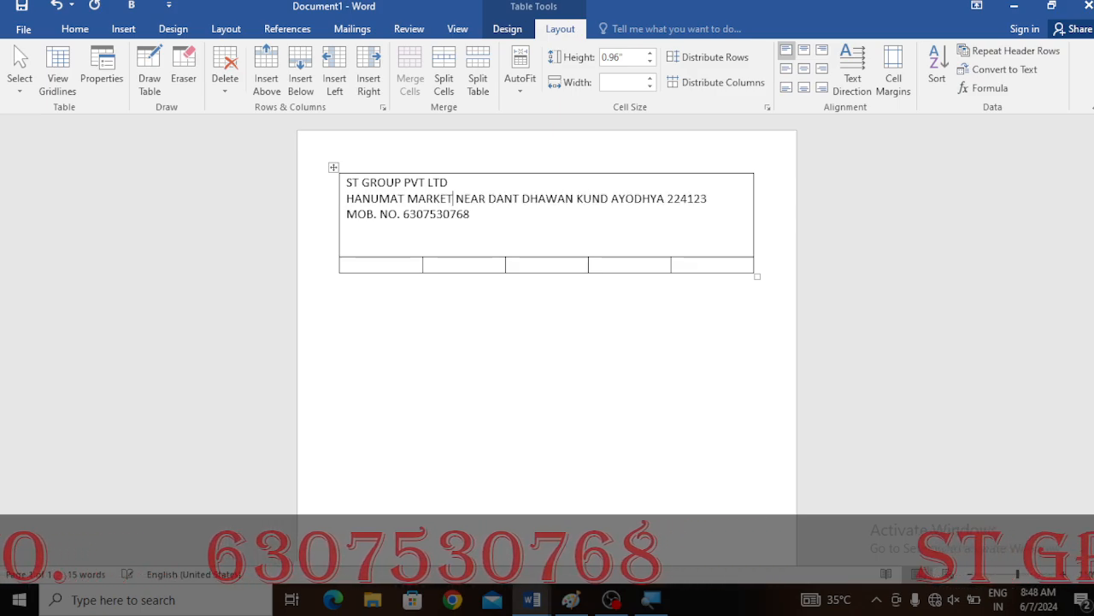
key("Return")
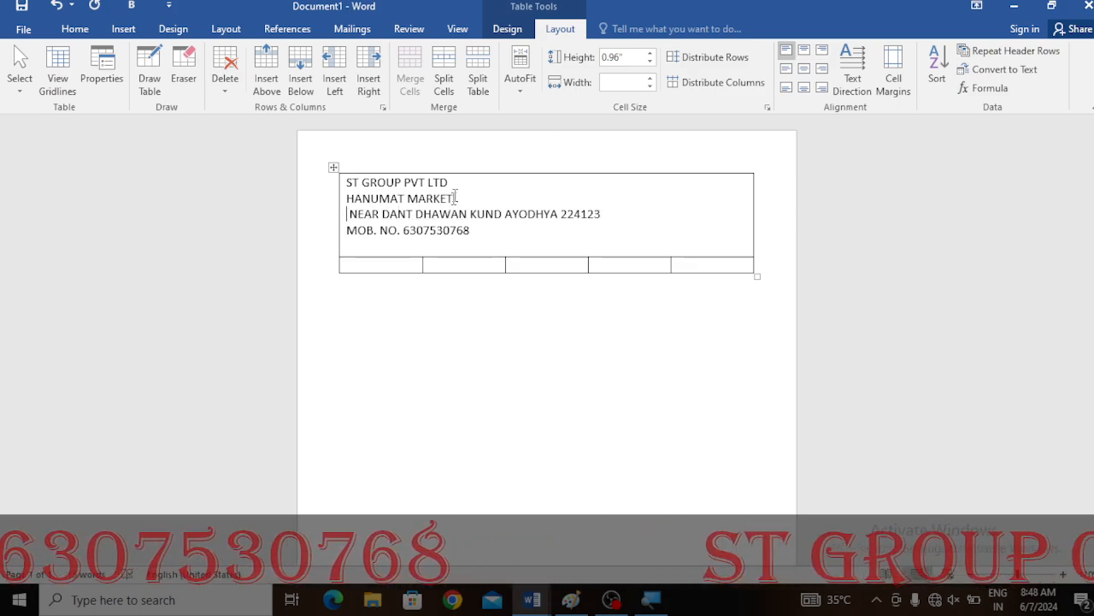
- Center all lines of text in the merged header cell
left_click_drag(346, 176, 468, 241)
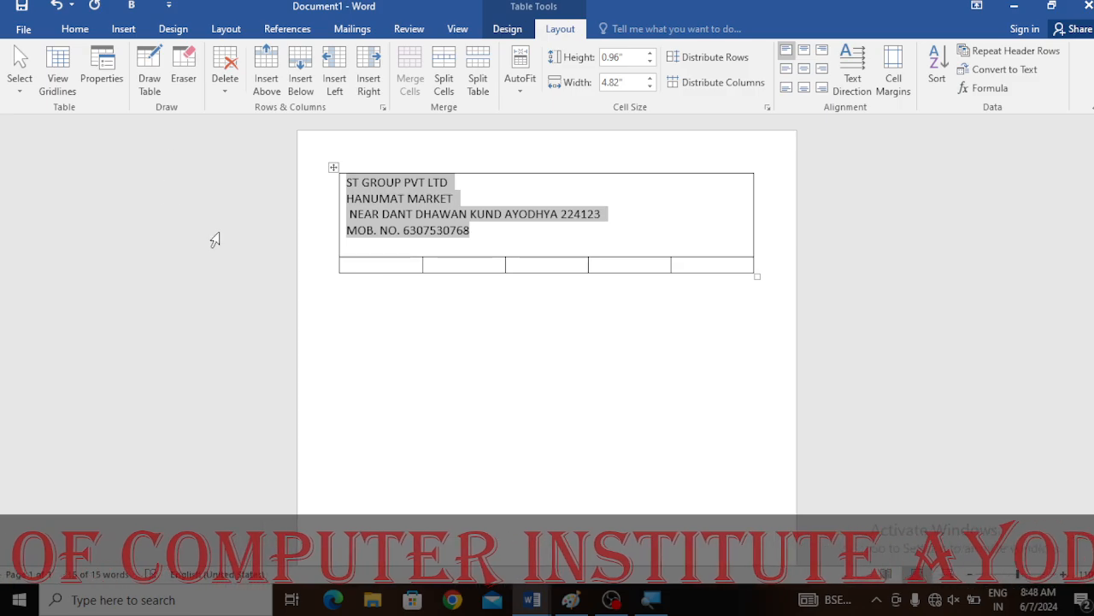
left_click(73, 29)
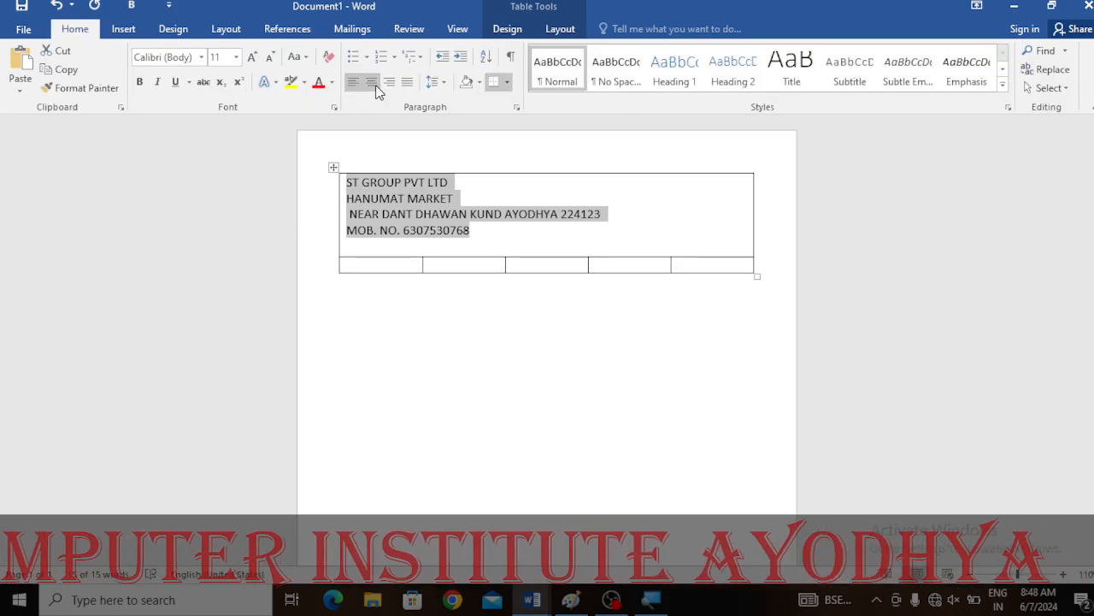
left_click(373, 83)
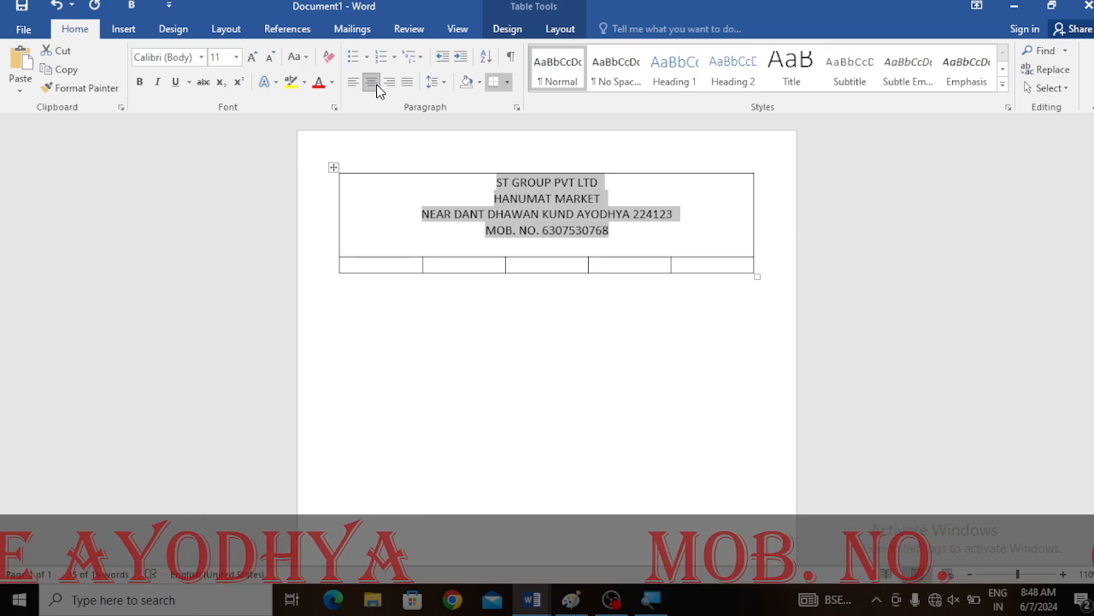
- Select the ST GROUP PVT LTD heading line and enlarge its font size to 36 pt
left_click(616, 174)
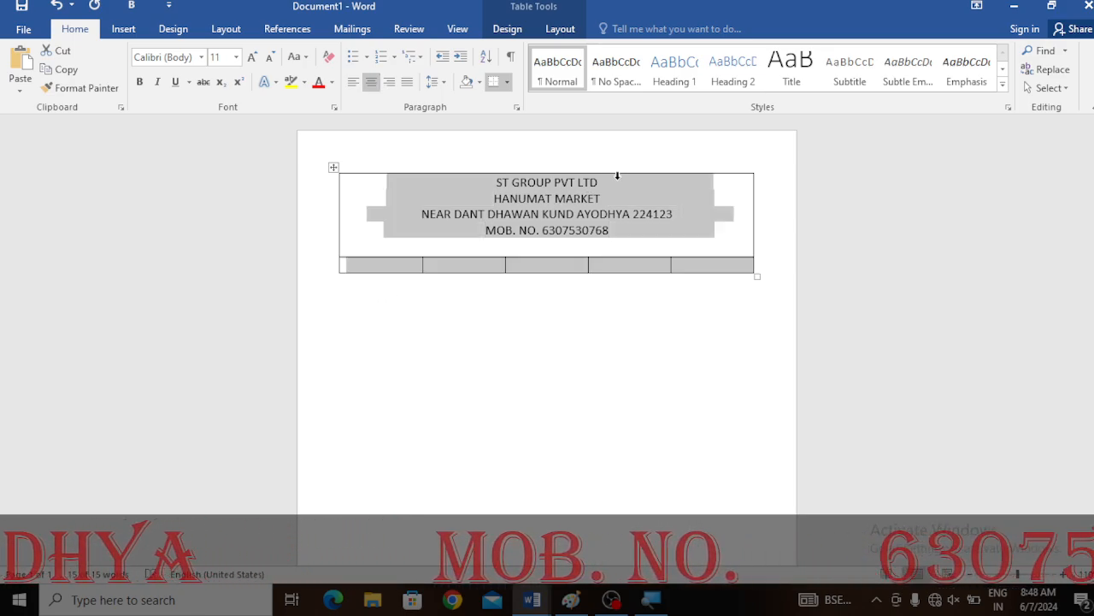
left_click(607, 180)
triple_click(604, 184)
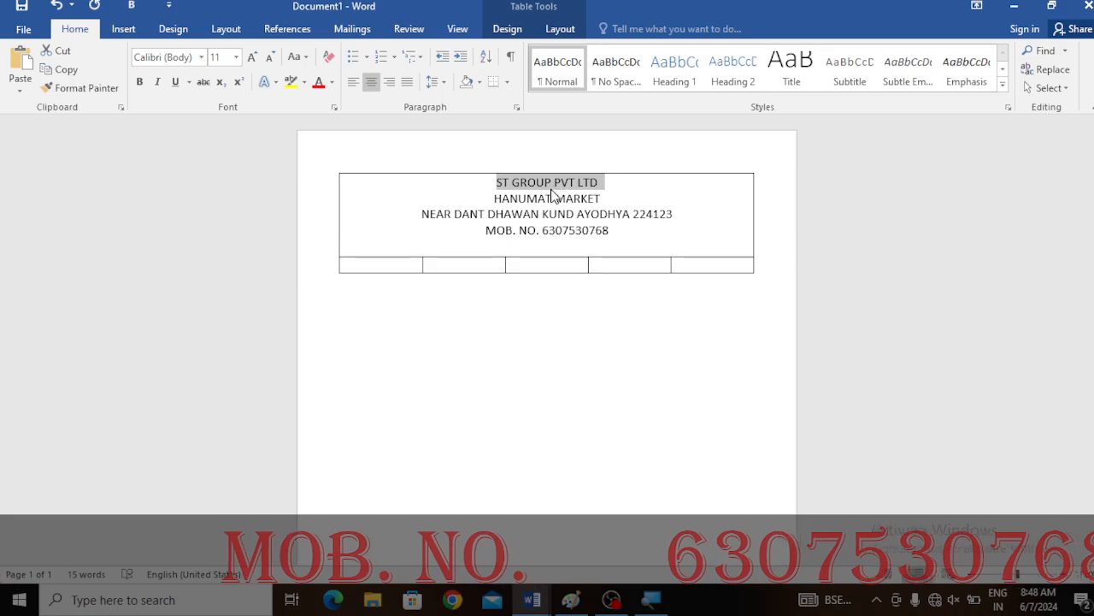
left_click(248, 57)
left_click(249, 57)
left_click(249, 58)
left_click(248, 57)
left_click(249, 57)
left_click(249, 57)
left_click(248, 58)
left_click(249, 57)
left_click(249, 57)
left_click(249, 57)
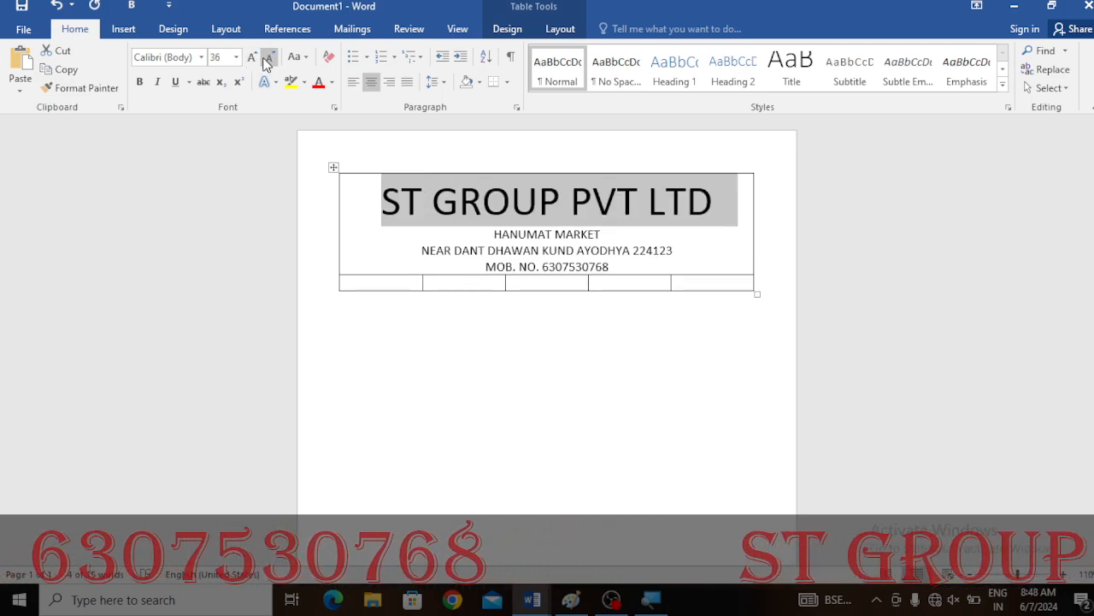
left_click(270, 57)
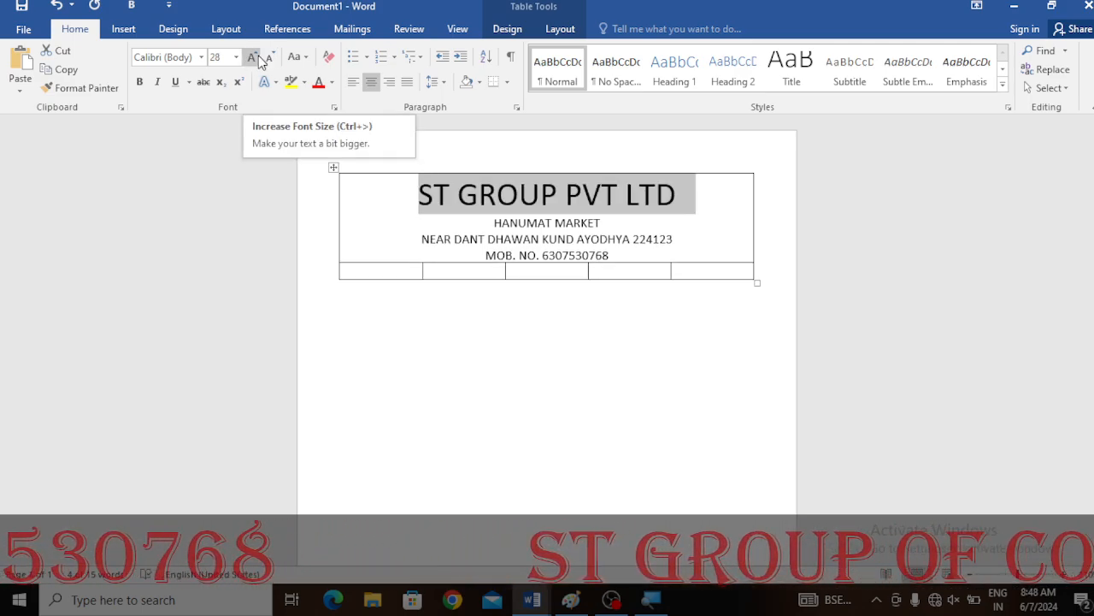
left_click(253, 58)
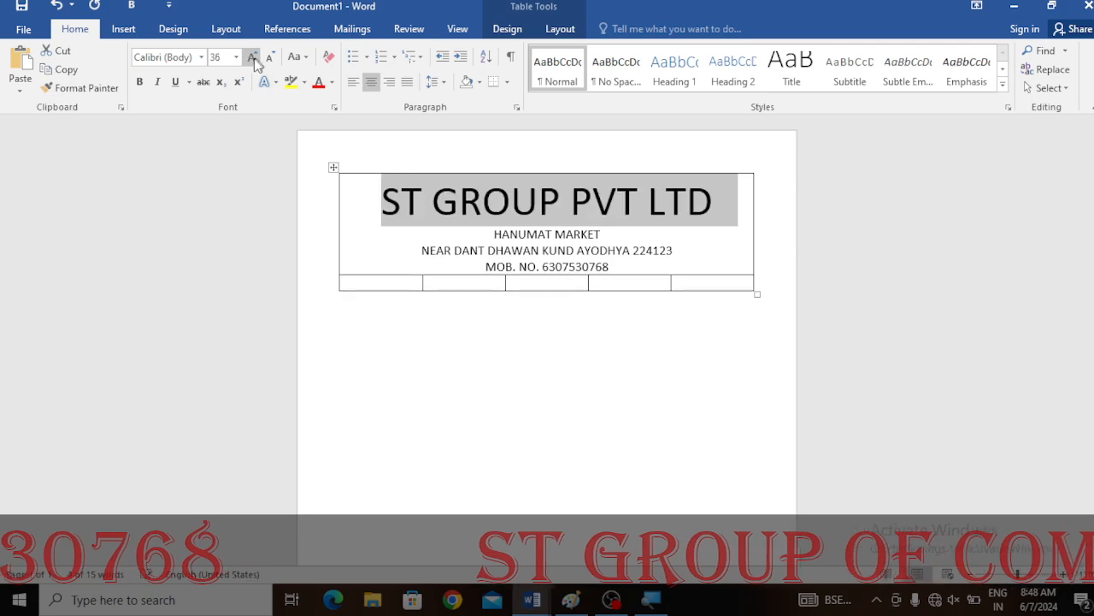
- Change the heading font to Arial Black and shrink it one size step so it fits on one line
left_click(202, 58)
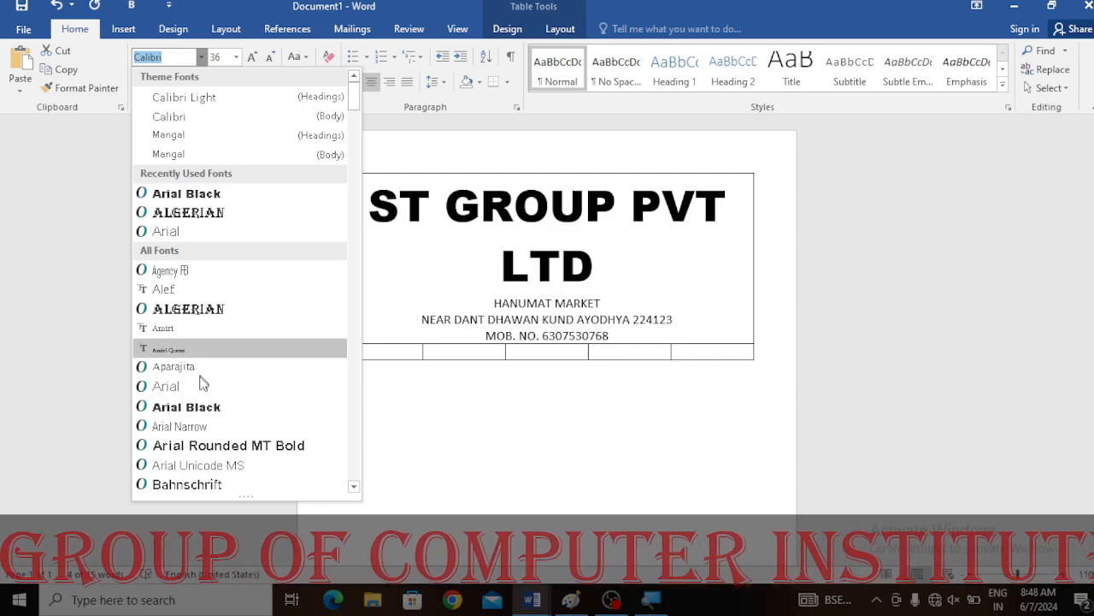
scroll(209, 381, "down", 6)
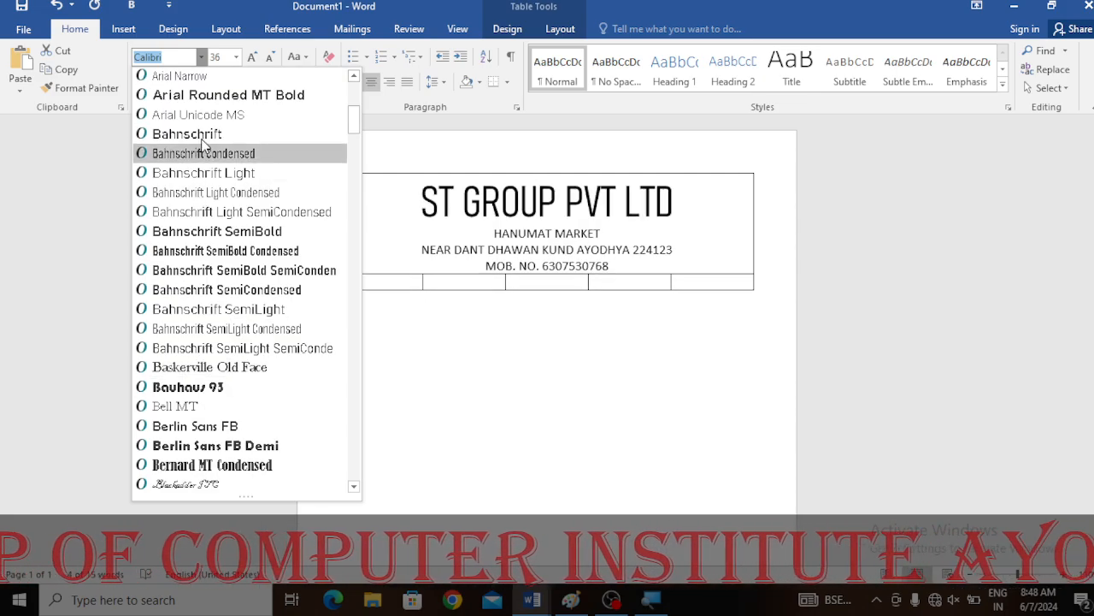
scroll(203, 154, "up", 6)
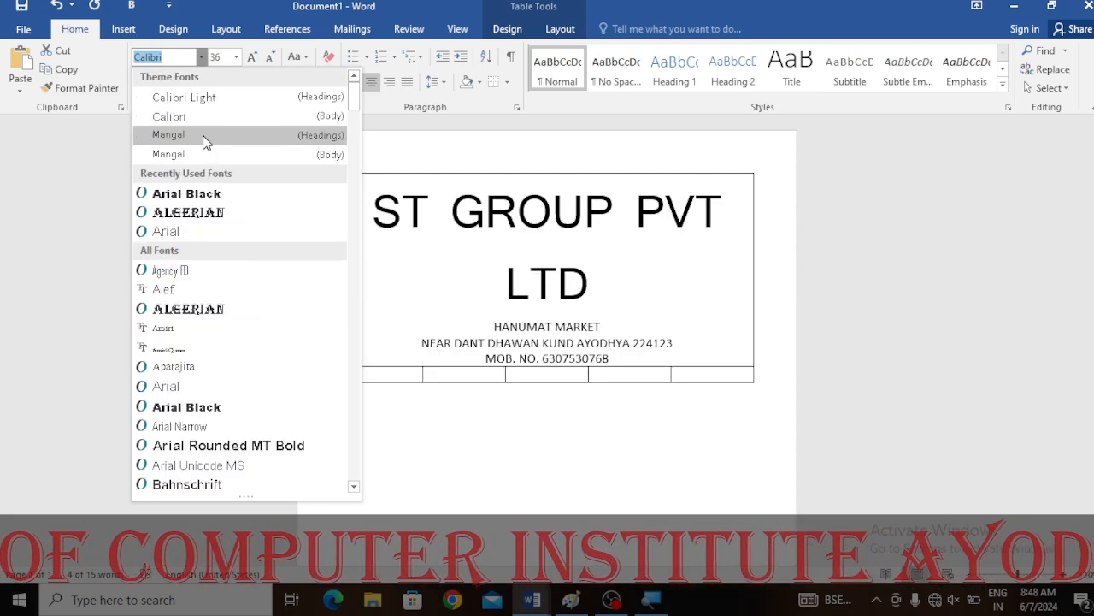
left_click(206, 196)
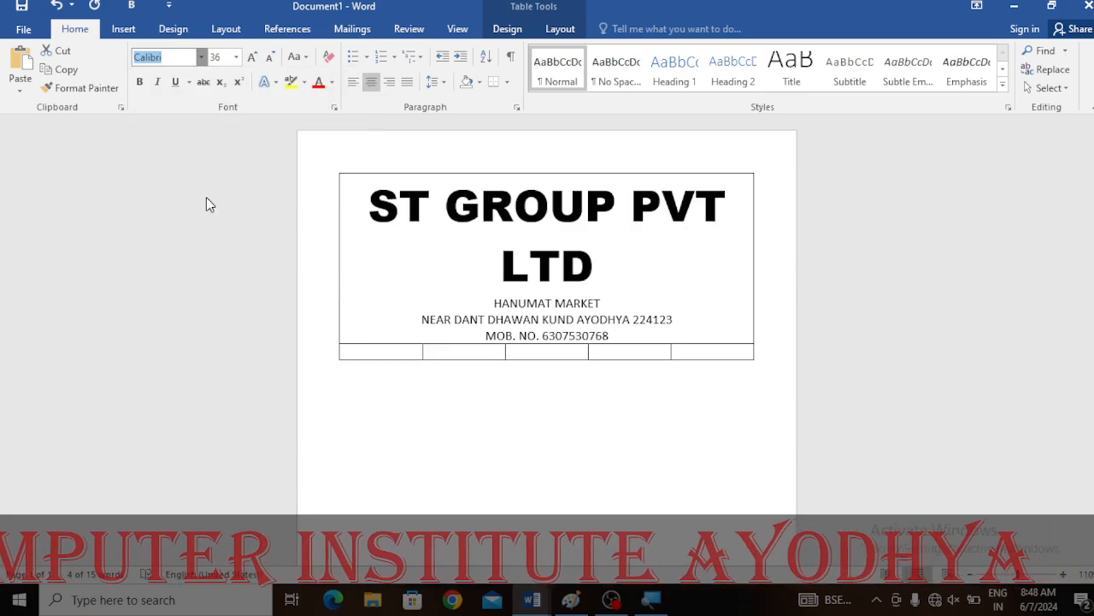
left_click(268, 58)
- Make the address and mobile number lines bold
left_click_drag(493, 229, 639, 259)
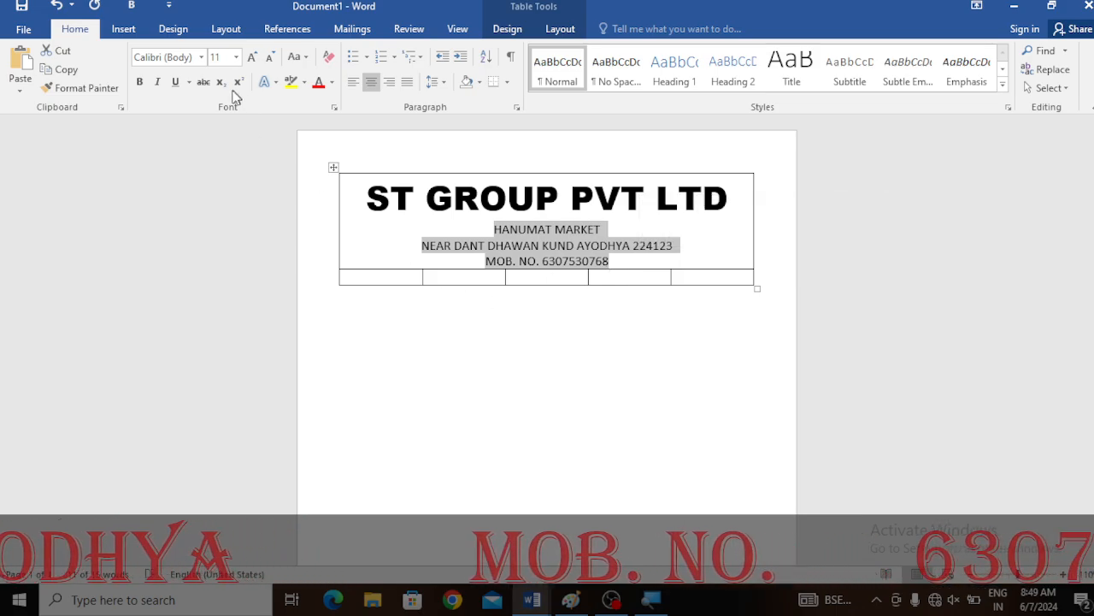
left_click(140, 81)
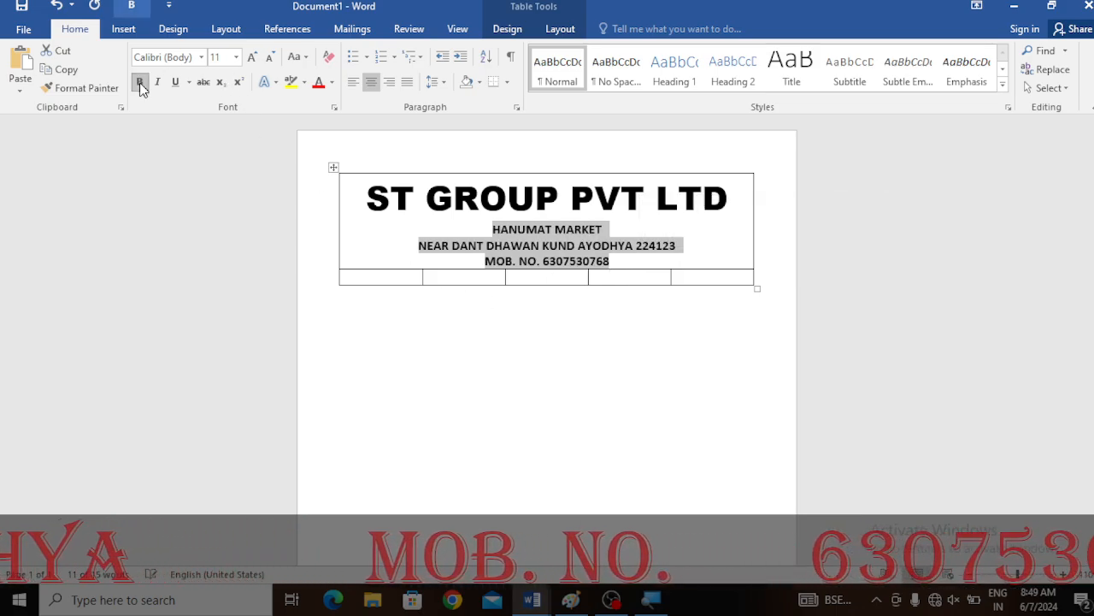
- Add a new line reading INVOICE BILL below the mobile number line
left_click(633, 268)
key("Return")
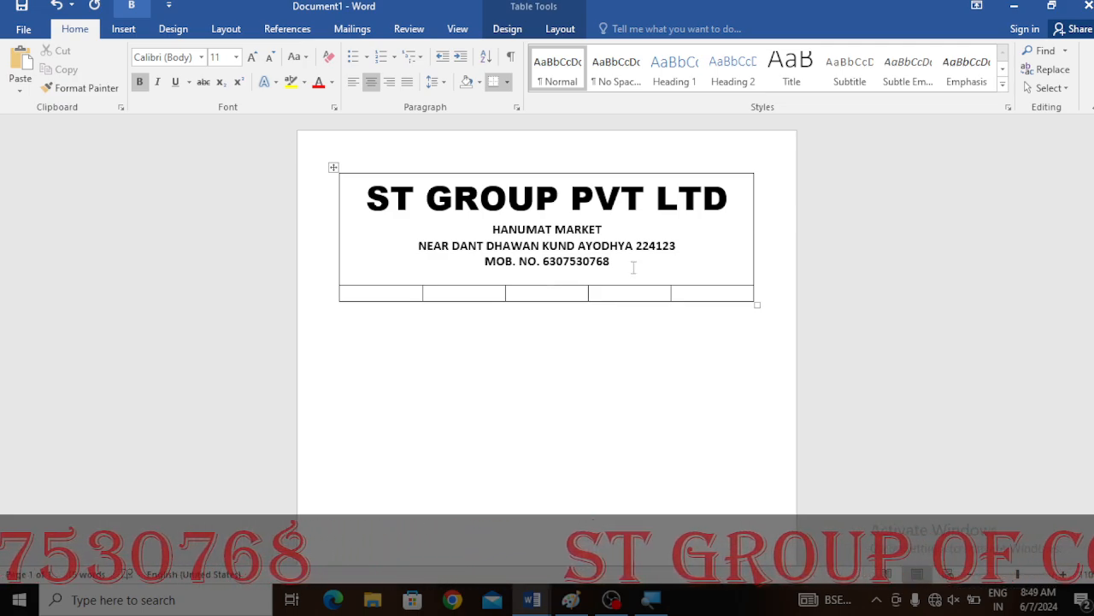
type("INVOI")
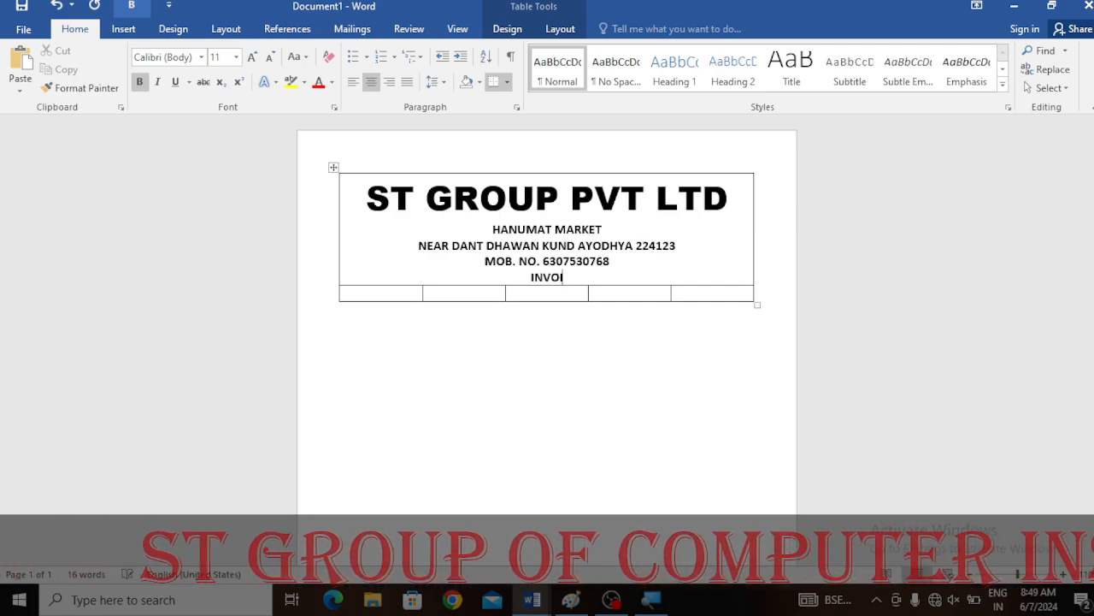
type("CE")
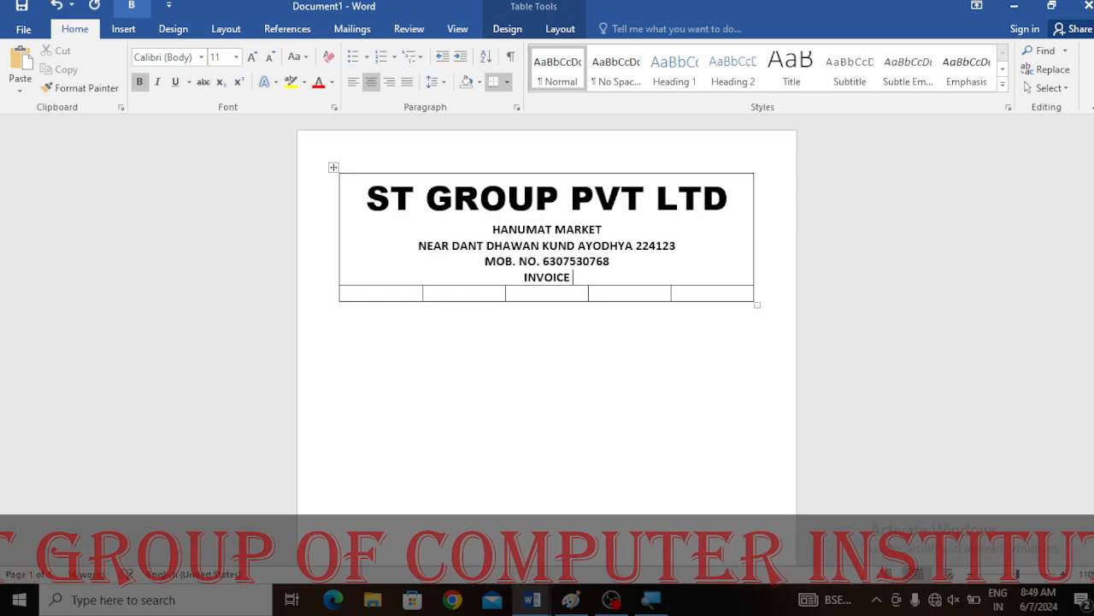
type(" BILL")
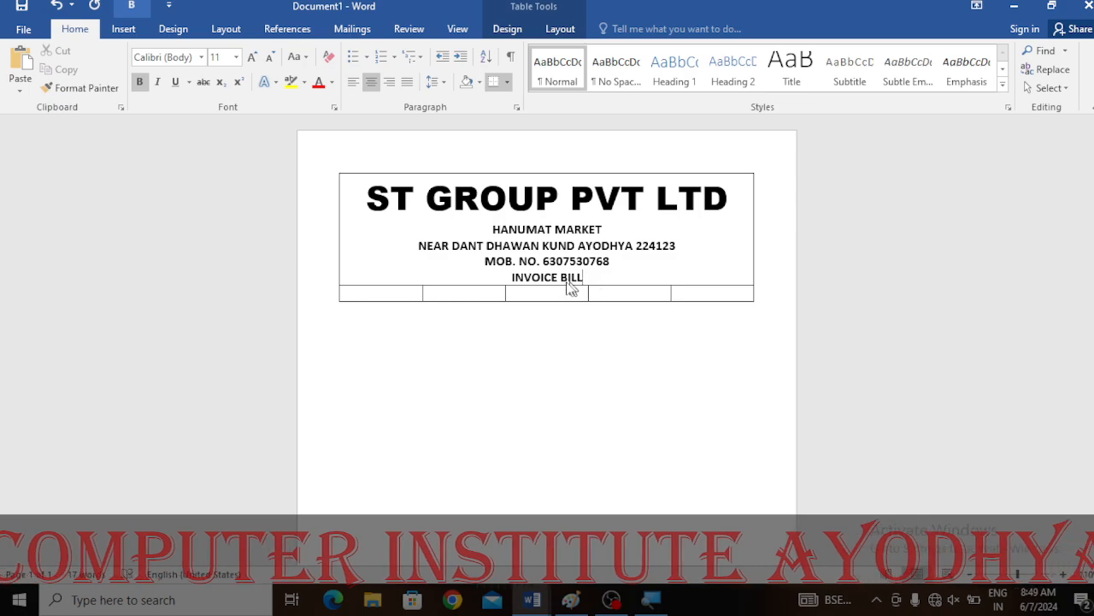
- Format INVOICE BILL as underlined with a 14 pt font size
left_click_drag(582, 282, 504, 291)
left_click(251, 56)
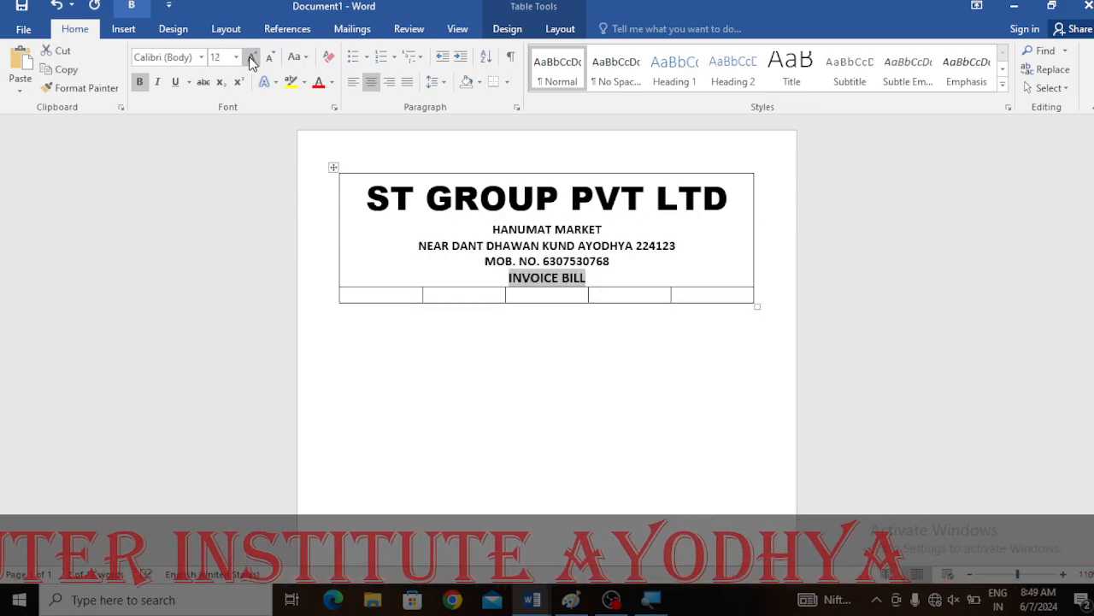
left_click(176, 83)
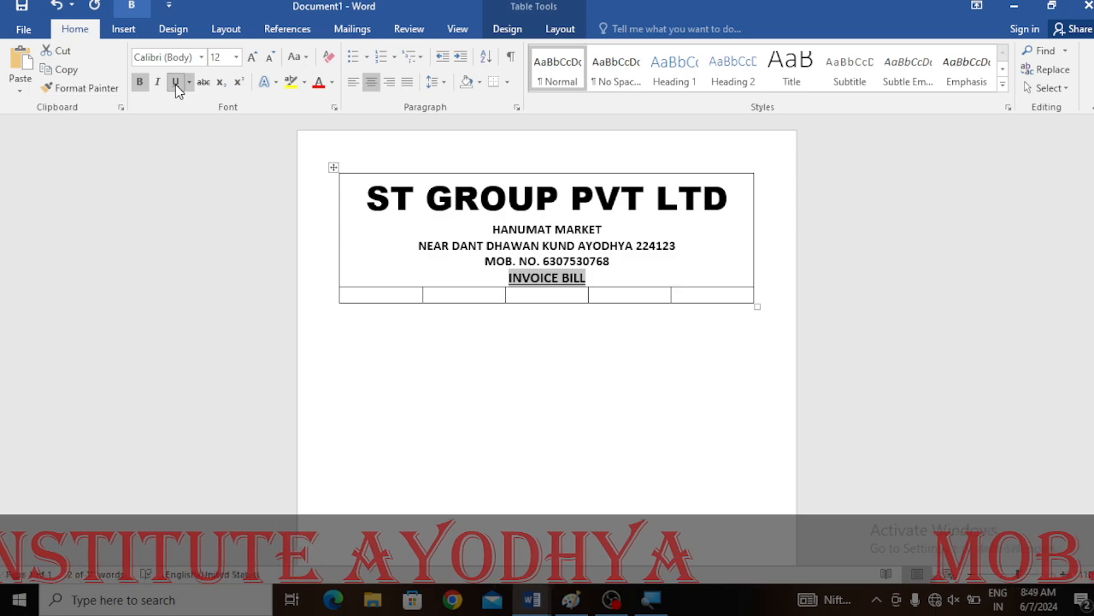
left_click(608, 279)
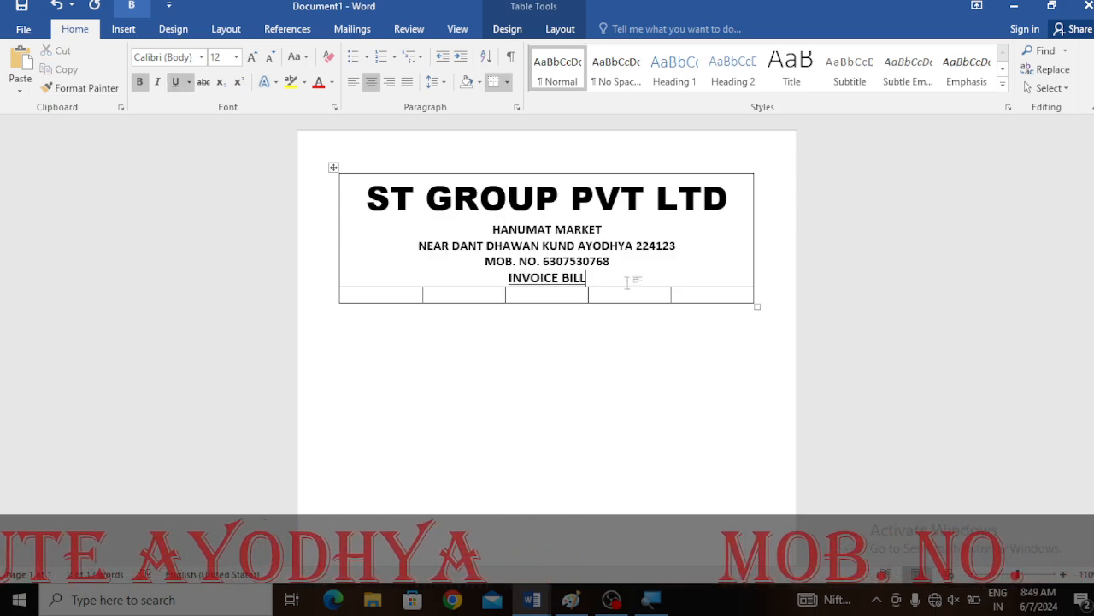
left_click_drag(599, 280, 508, 279)
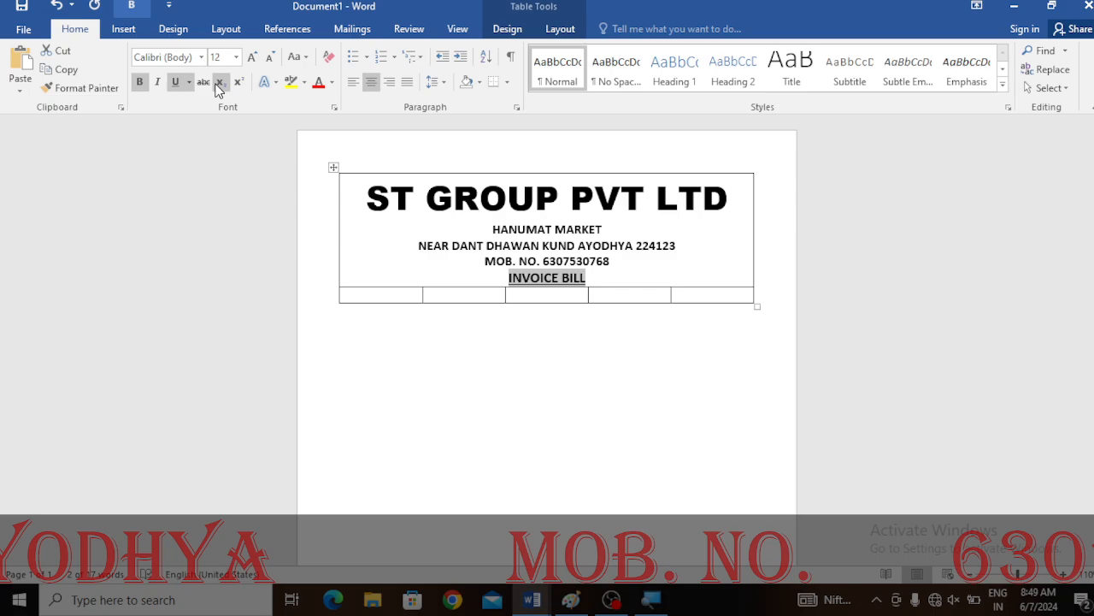
left_click(254, 57)
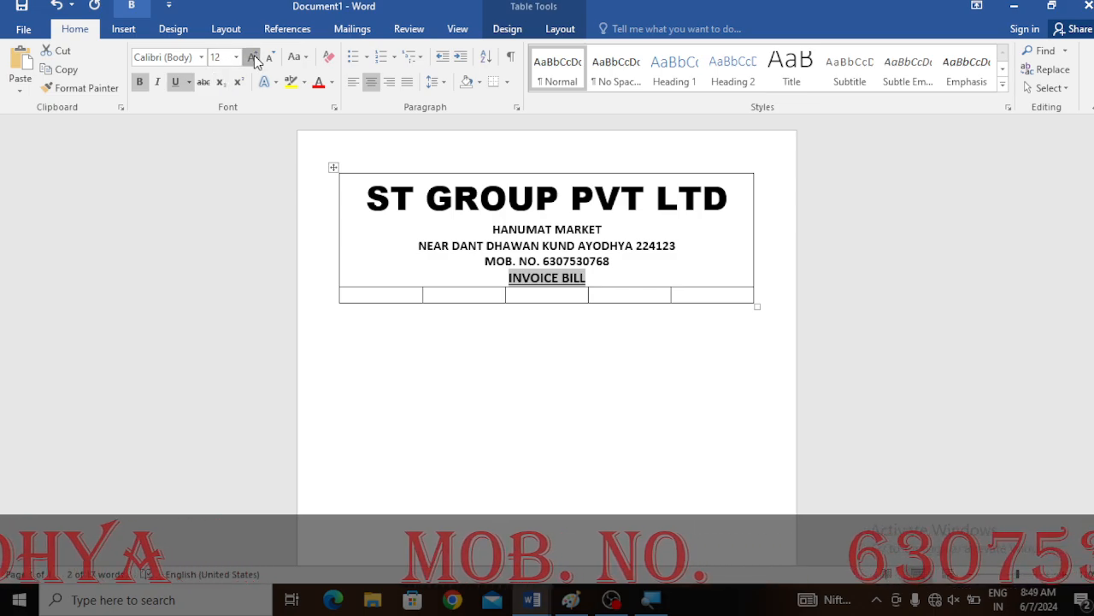
- Start a new left-aligned line below INVOICE BILL in the header cell
left_click(618, 281)
key("Return")
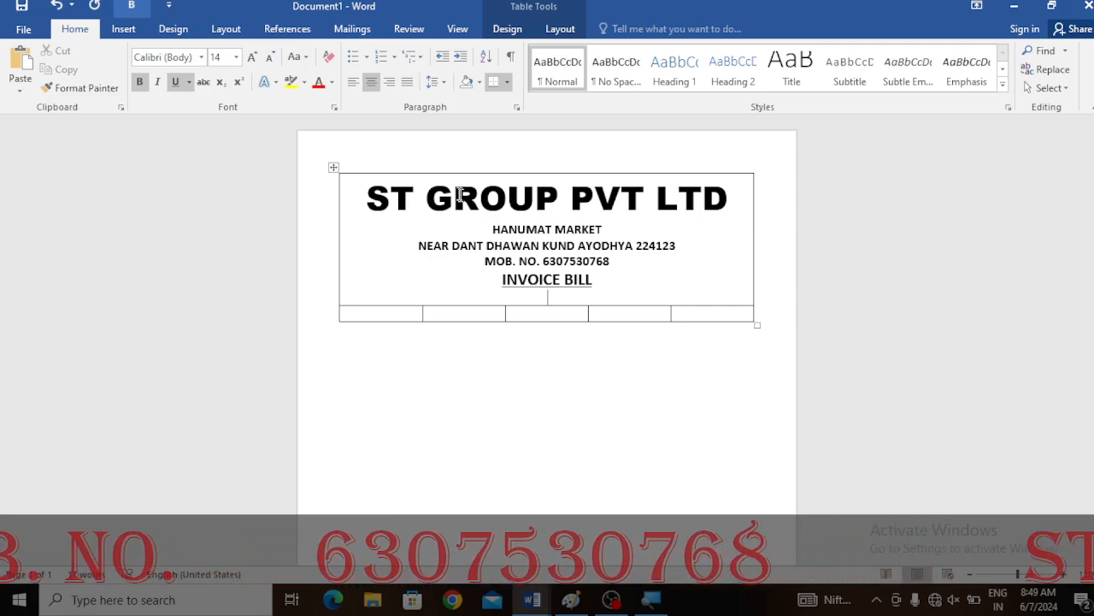
left_click(352, 82)
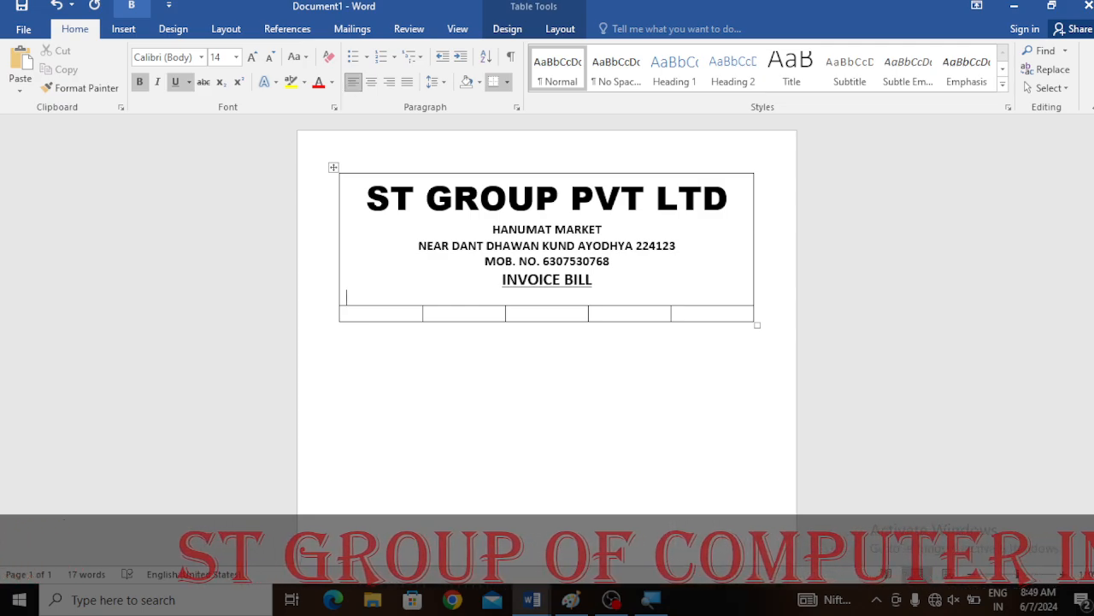
type("B")
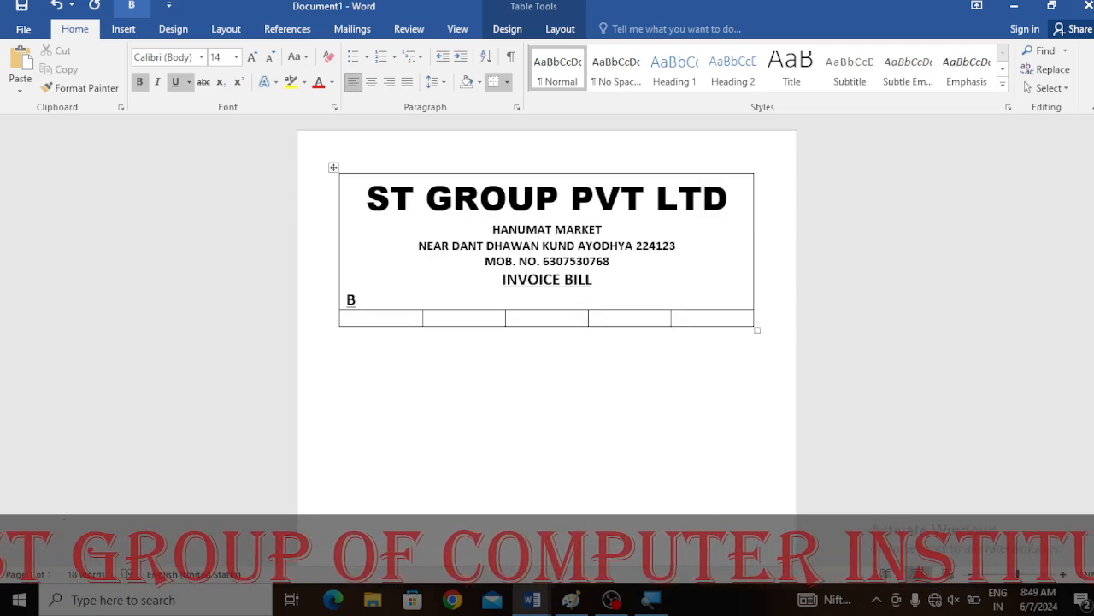
key("BackSpace")
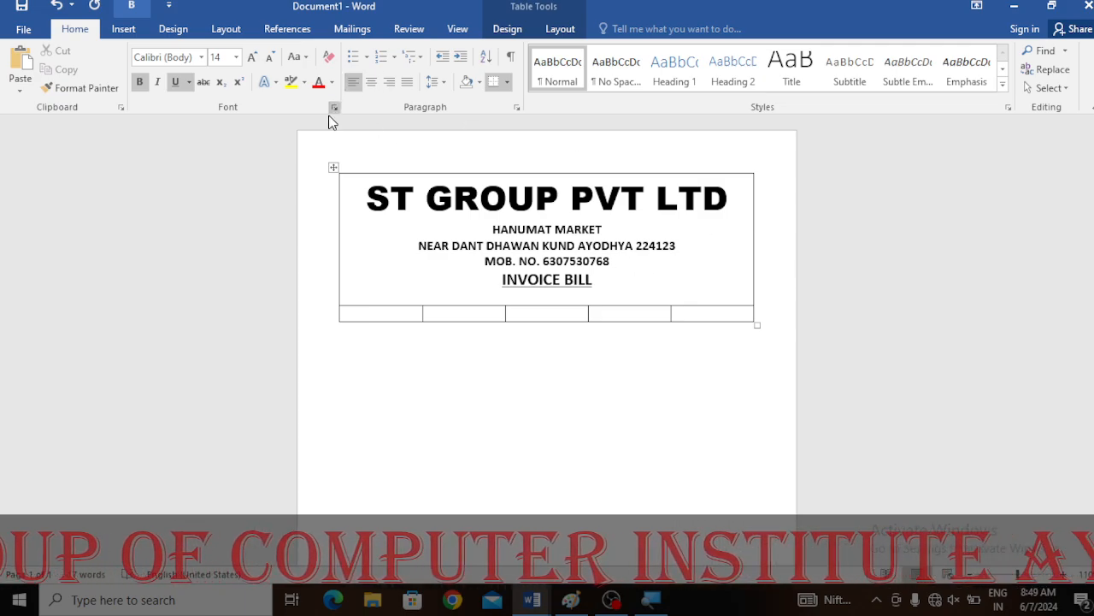
- Turn off bold and underline, then type Bill no. and Date, each followed by a blank underscore line
left_click(174, 82)
left_click(139, 81)
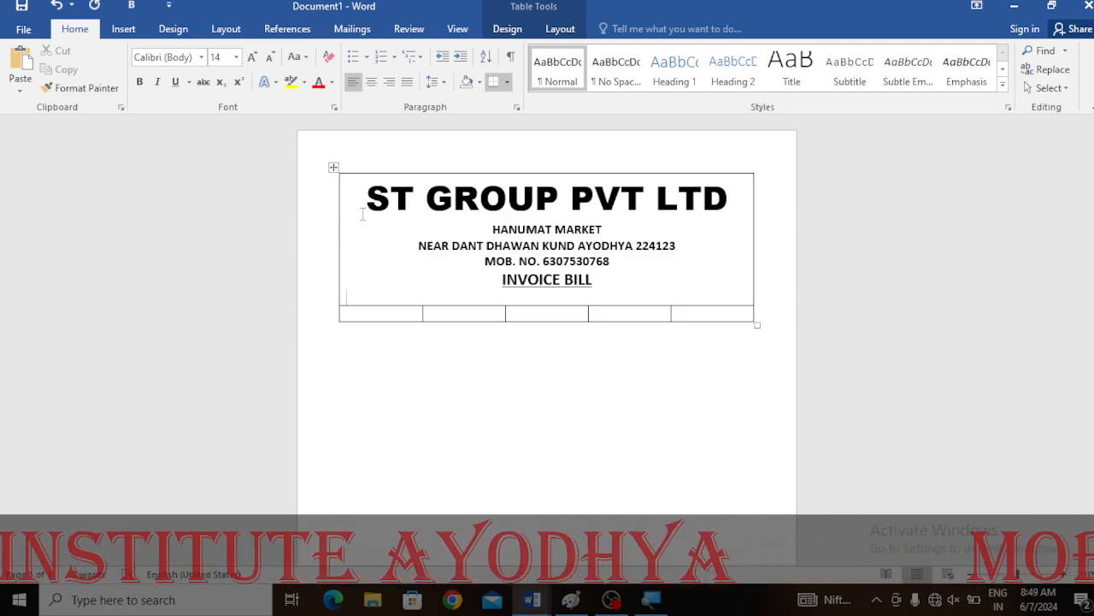
type("B")
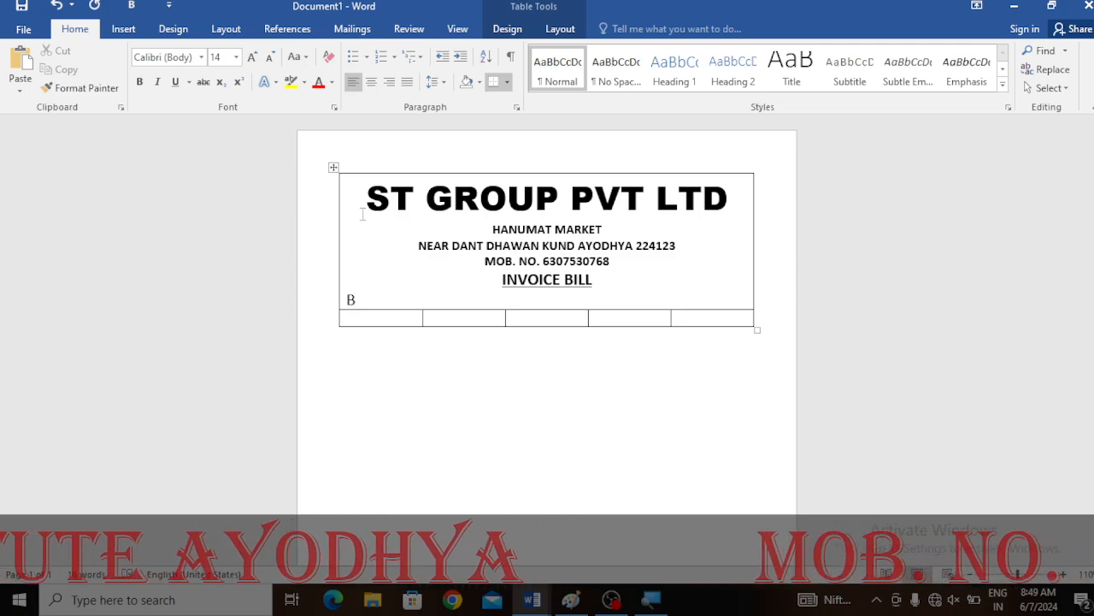
type("ill no.")
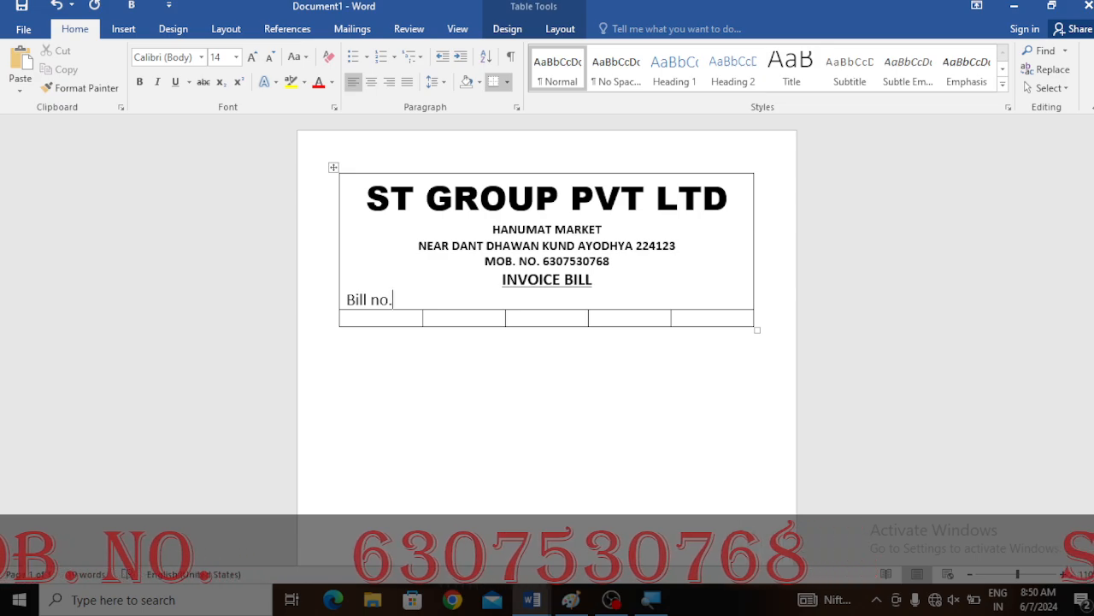
type("_____")
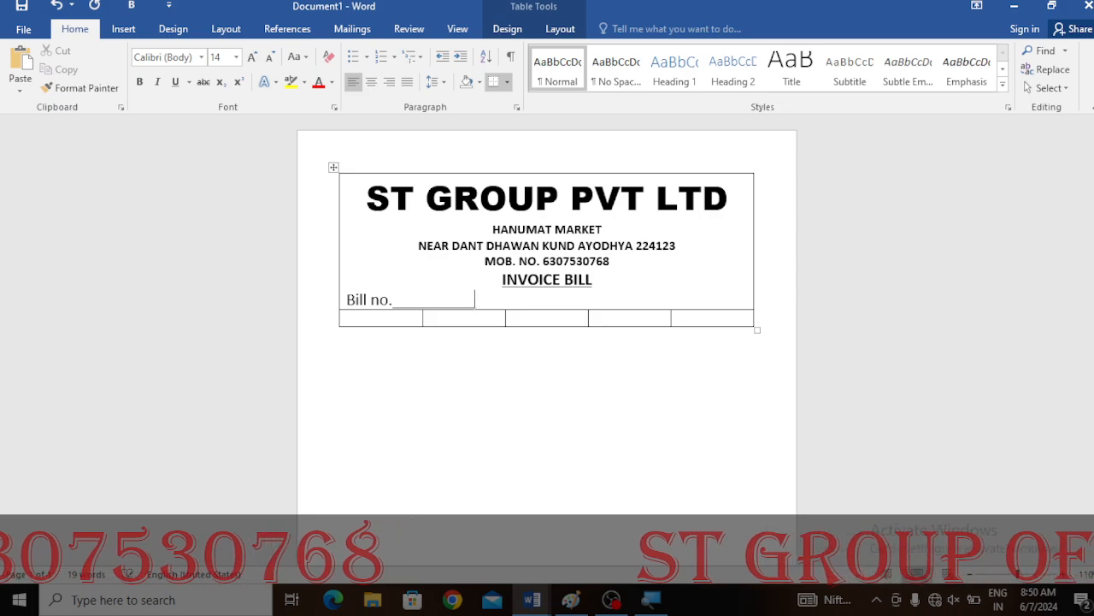
type("___")
key("BackSpace")
key("BackSpace")
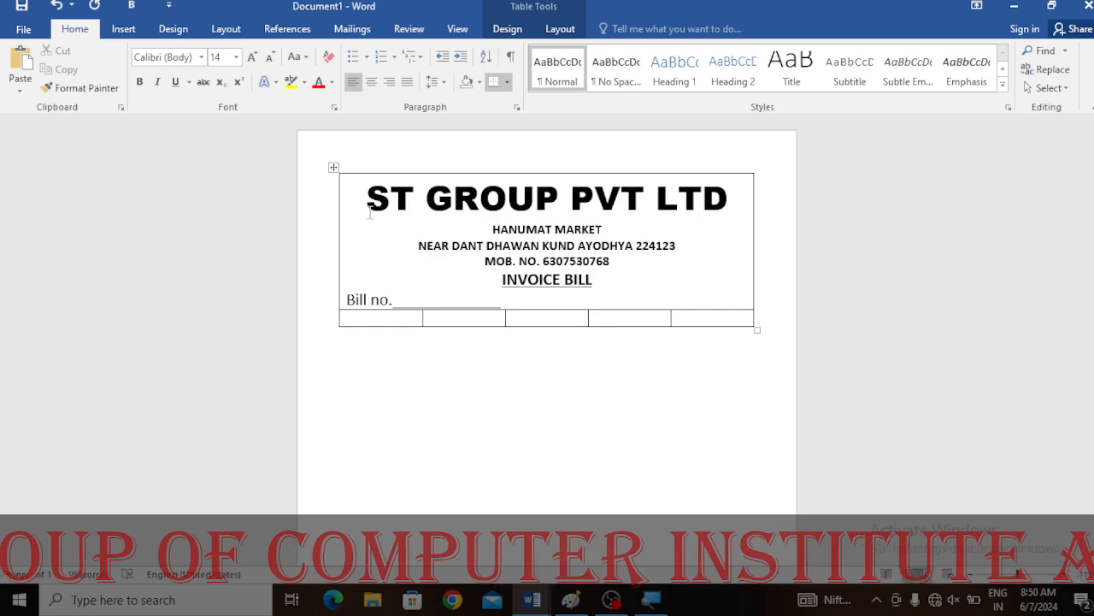
type("Dat")
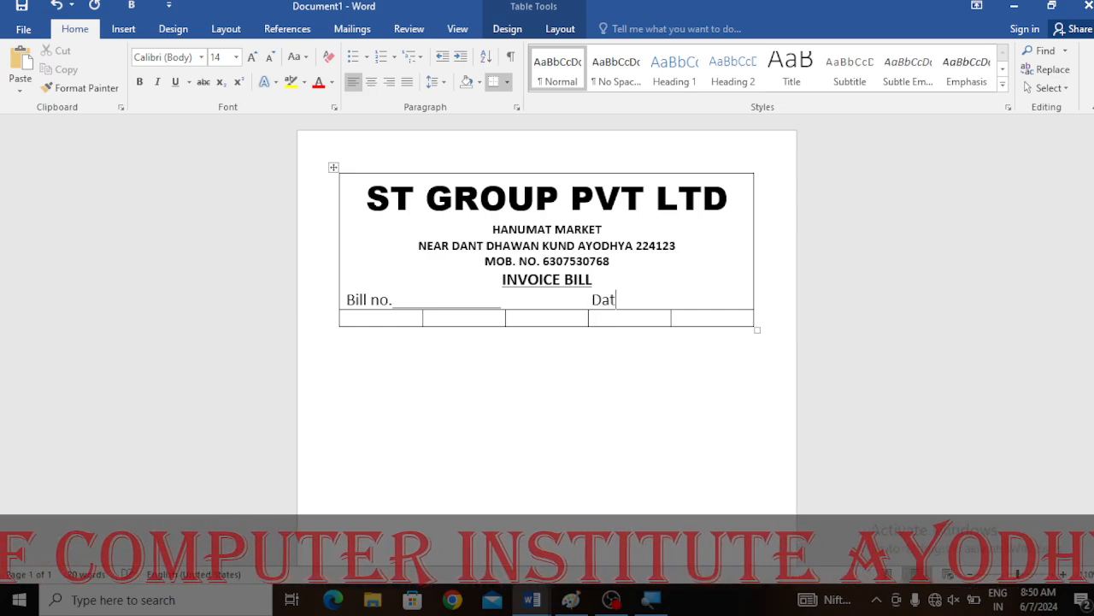
type("e__________")
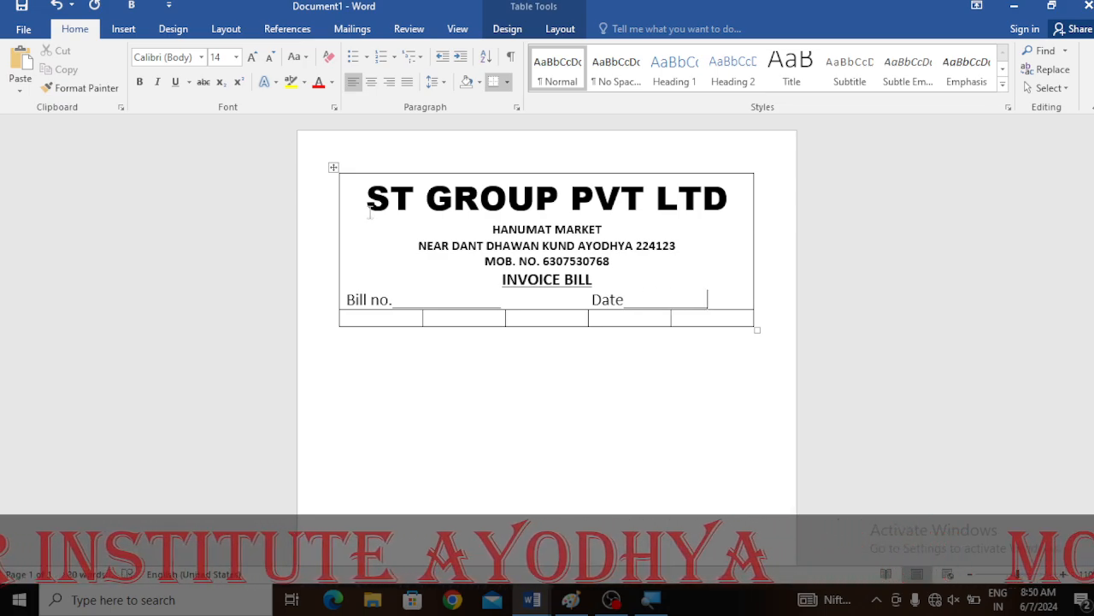
- On a new line, add Name followed by a long blank underscore line
key("Return")
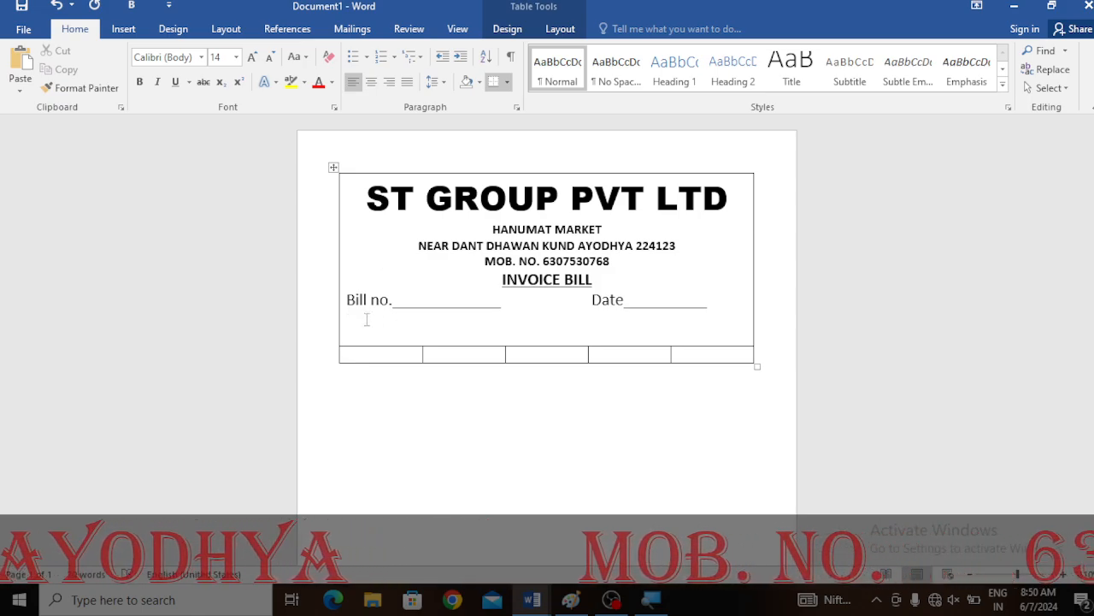
type("NAme")
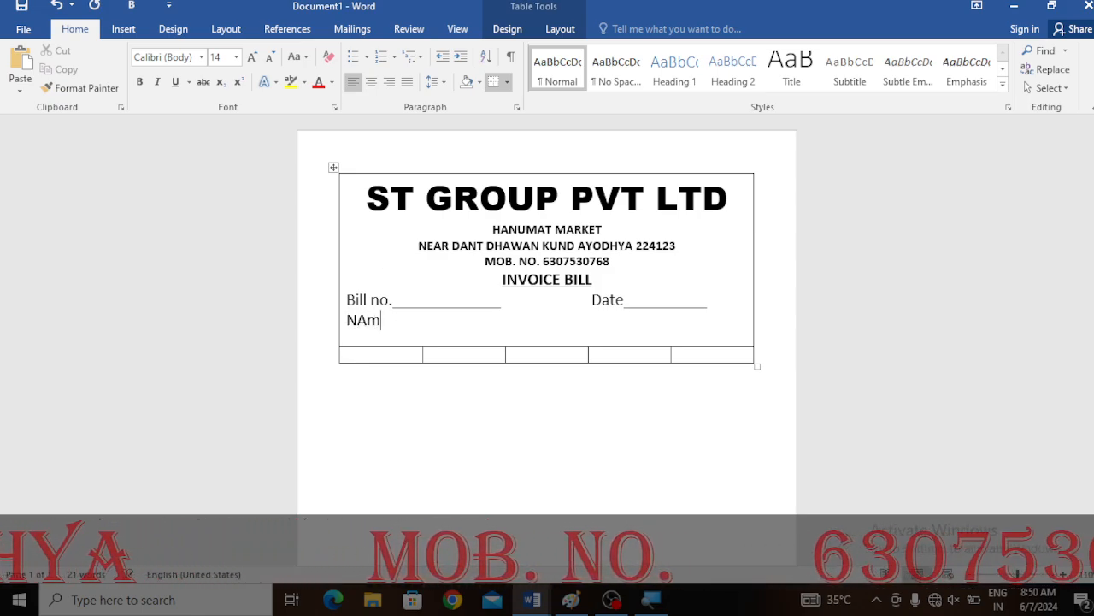
key("BackSpace")
key("BackSpace")
key("BackSpace")
type("a")
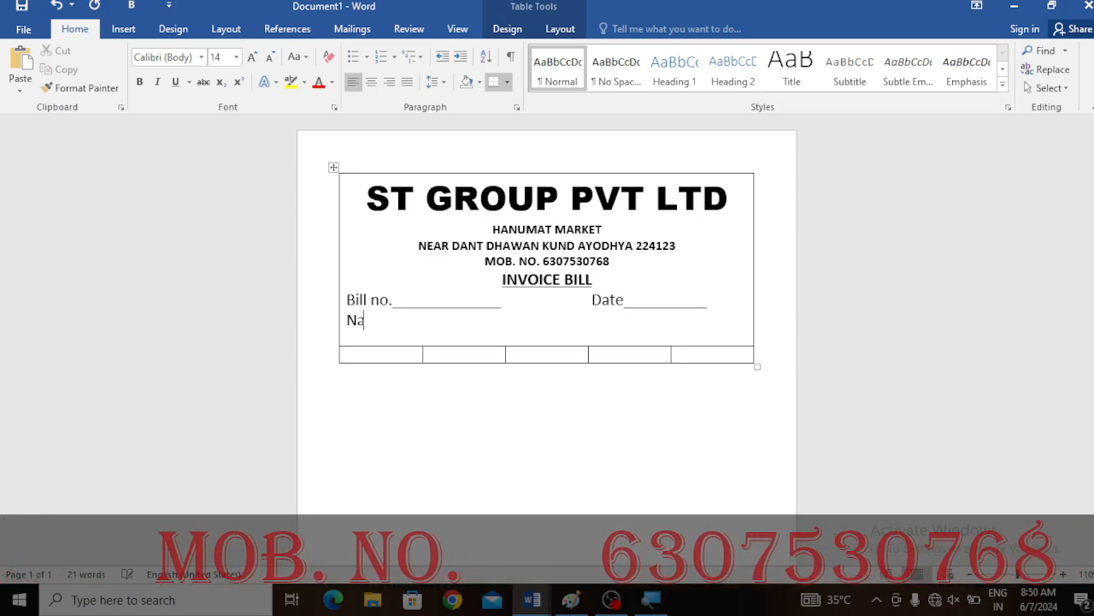
type("me_______________________________________________________________")
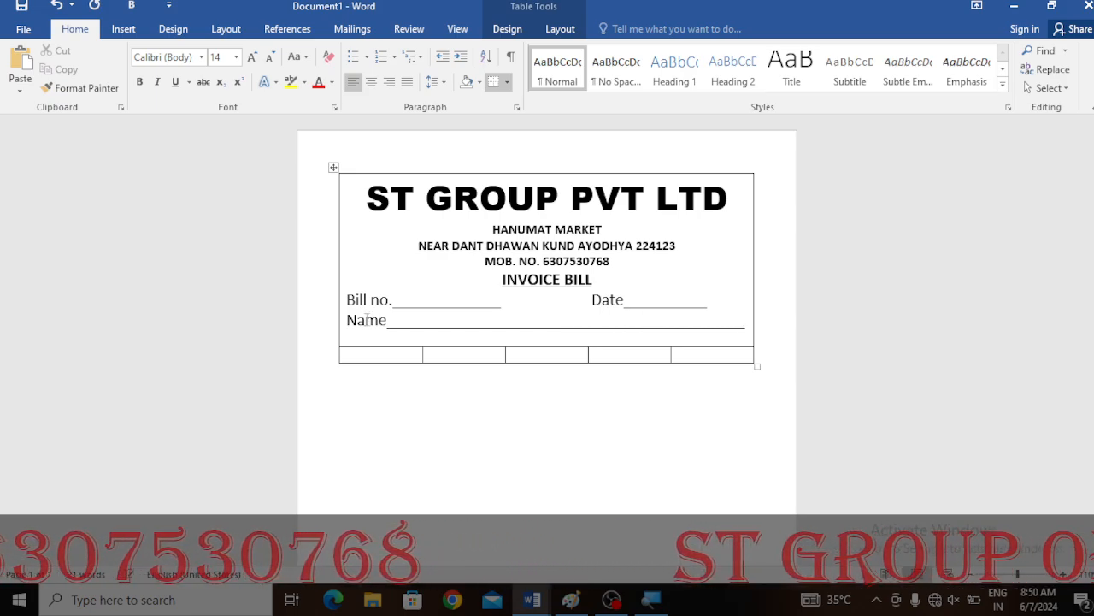
- On a new line, add Address followed by a blank underscore line reaching the cell's edge
key("Return")
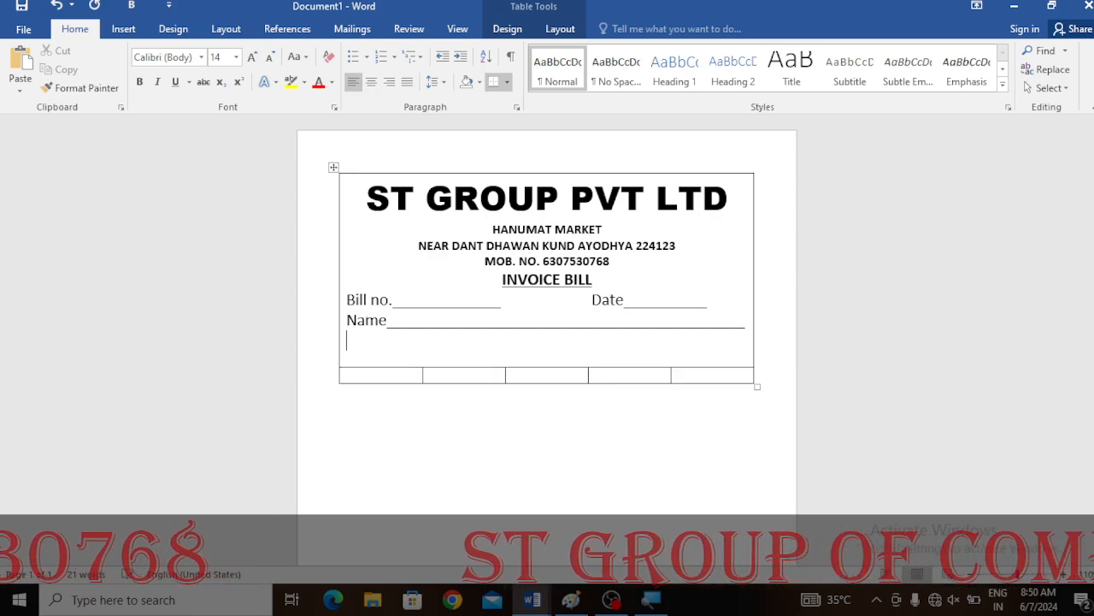
type("Add")
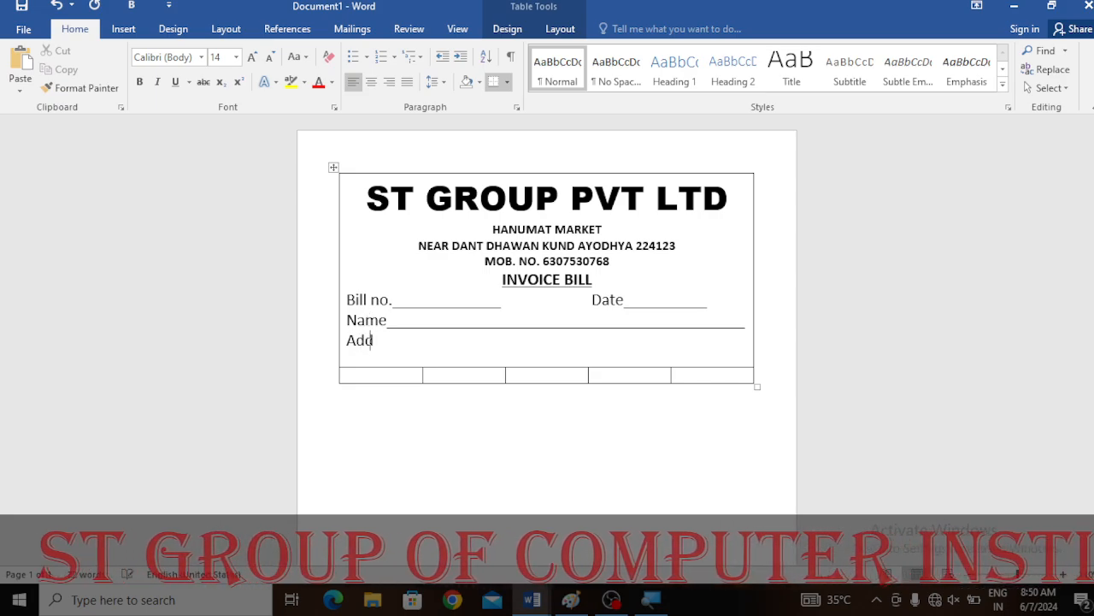
type("ress")
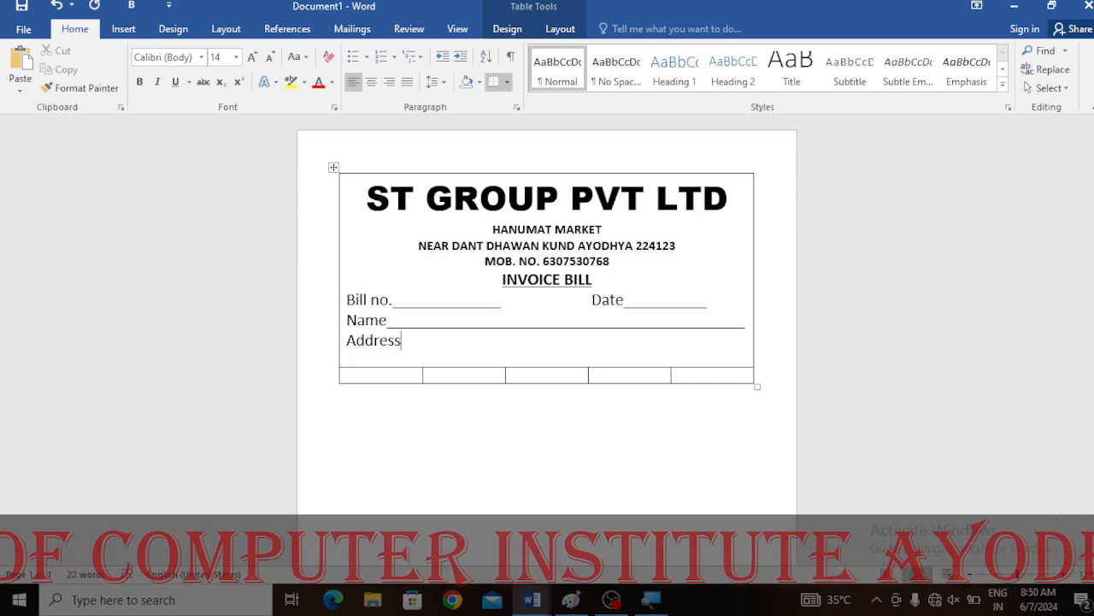
type(" _____________________")
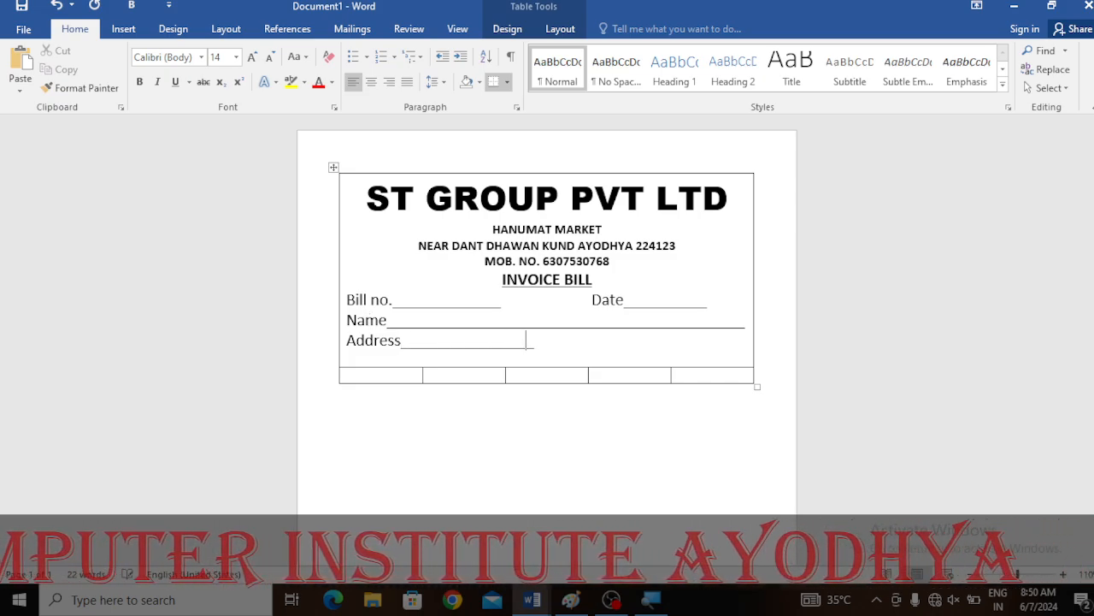
type("___________________")
key("Return")
key("BackSpace")
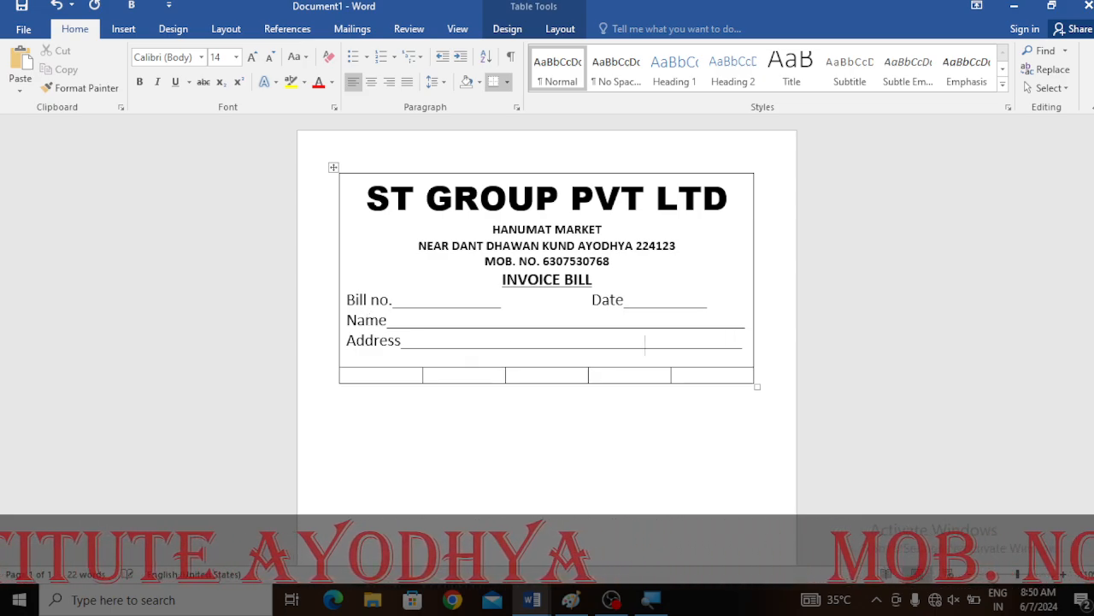
- Add a line with Mob. No. and GST no., each followed by a blank underscore line
key("Return")
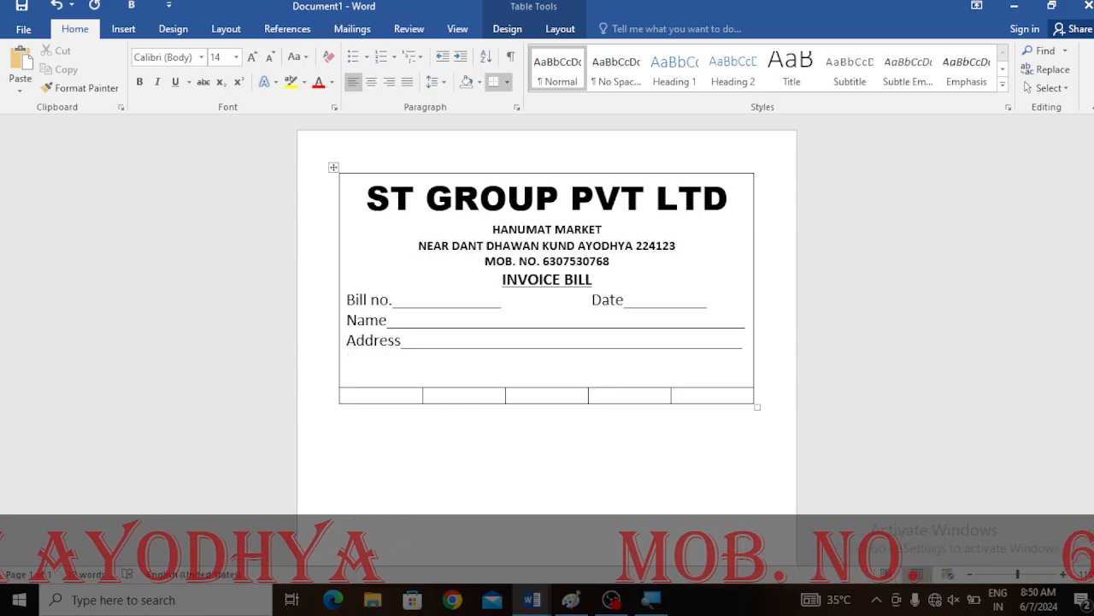
type("mob. n")
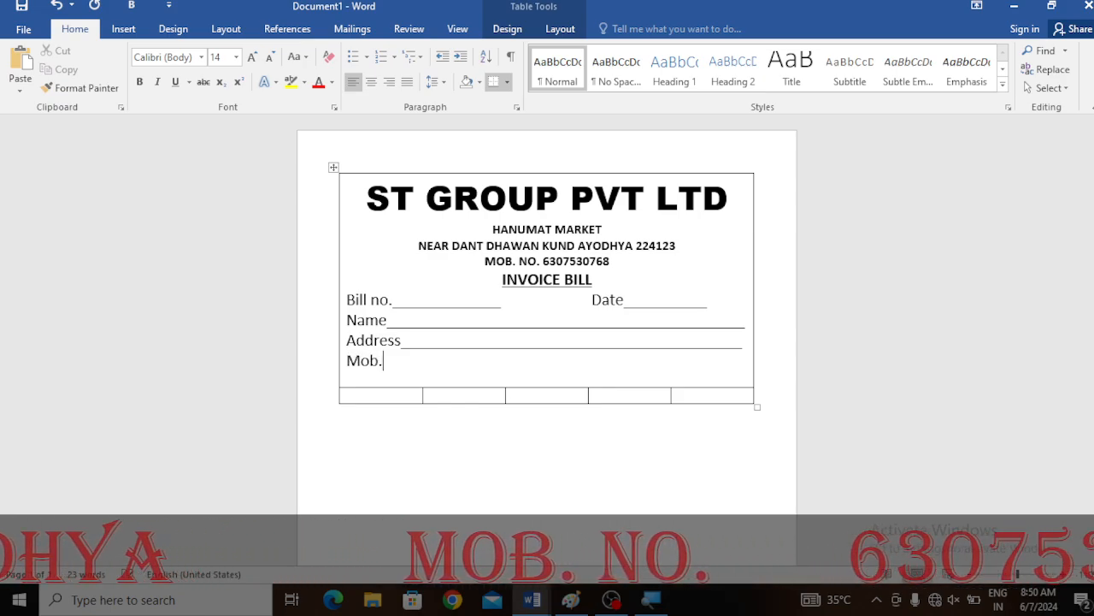
type("o.")
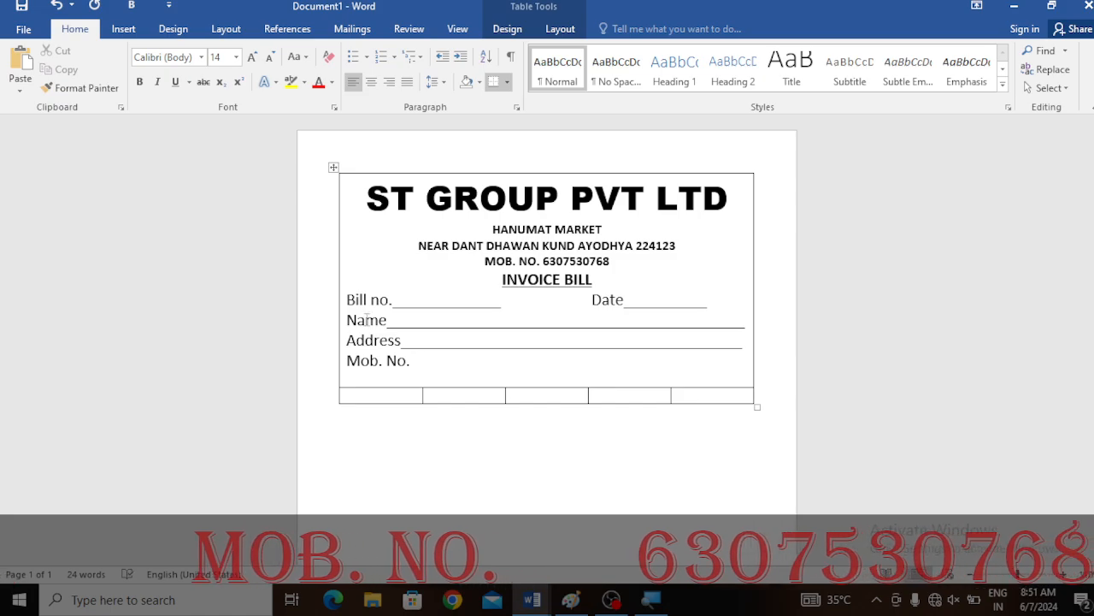
type("______________________")
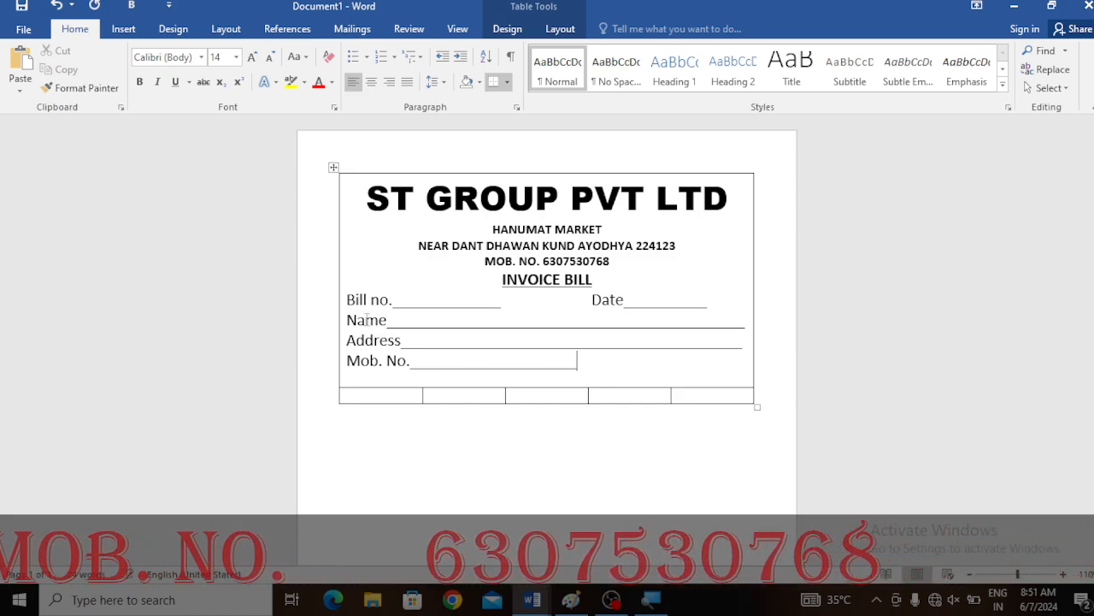
type("GST no")
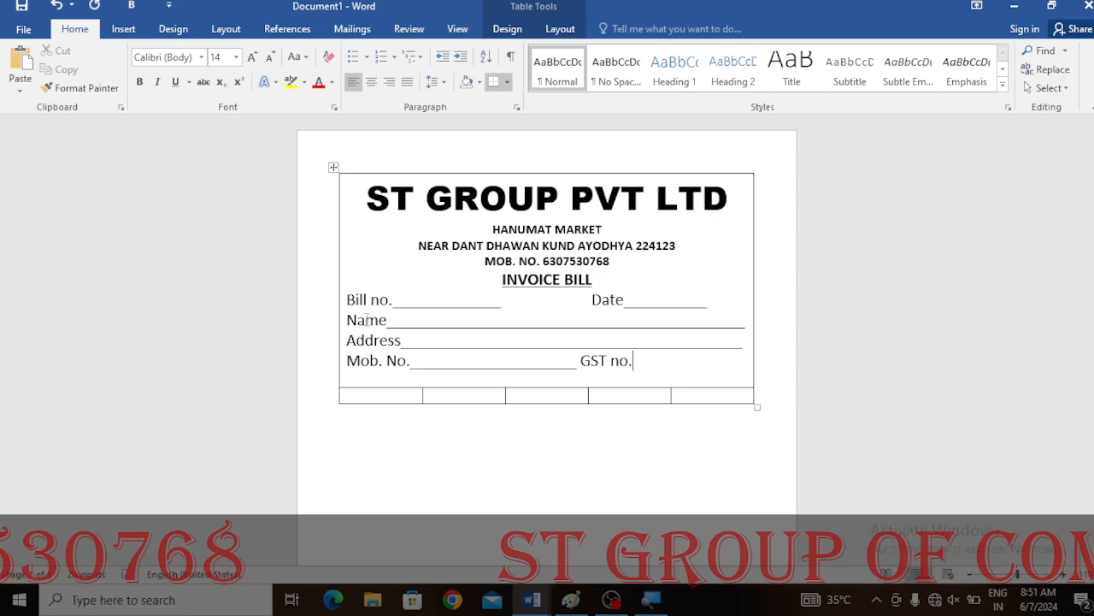
type(".___________")
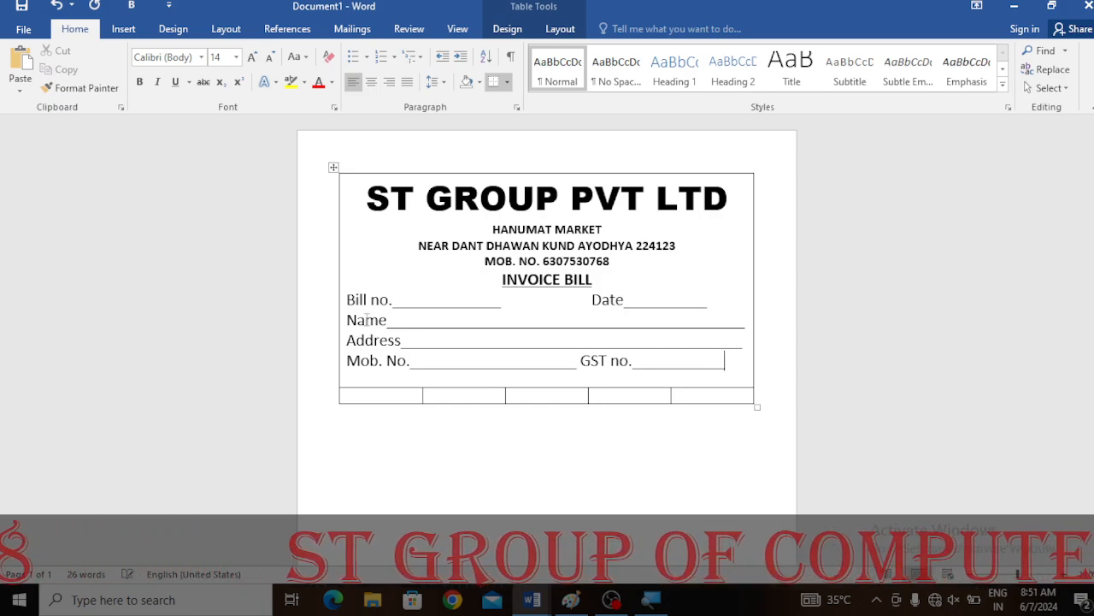
type("__")
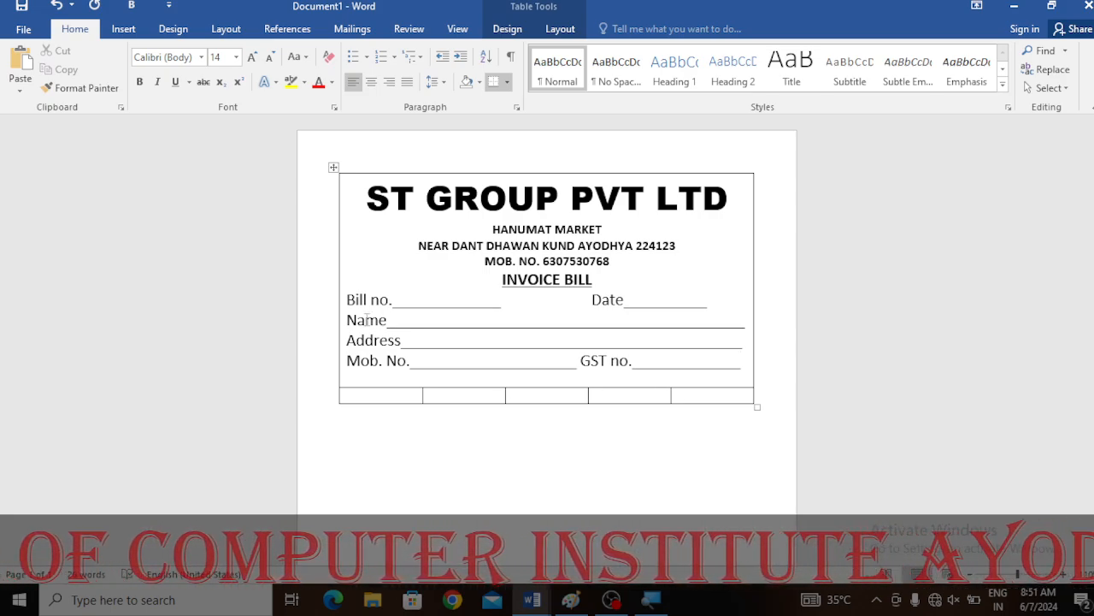
- Enter the column headings Particular, Qty and Par rate in the first three cells of the lower table row
left_click(404, 395)
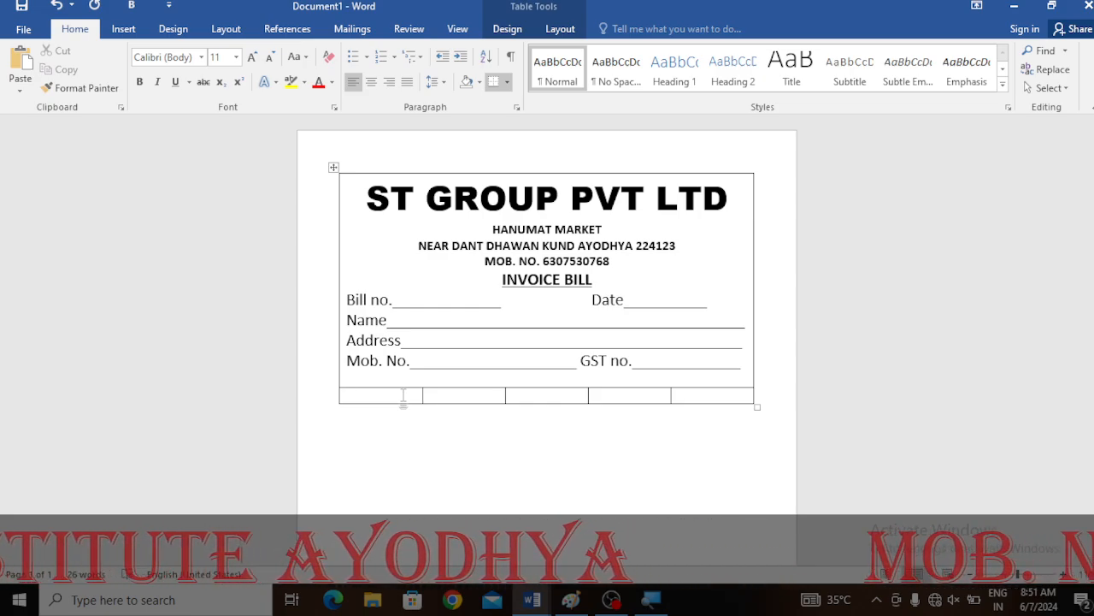
type("particular")
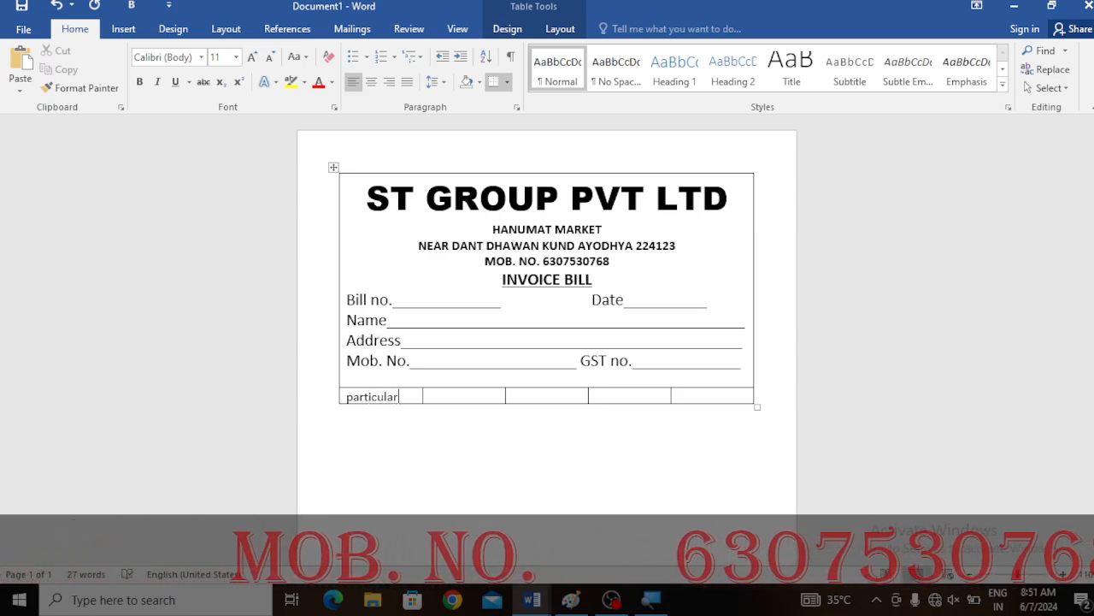
key("Tab")
type("qty")
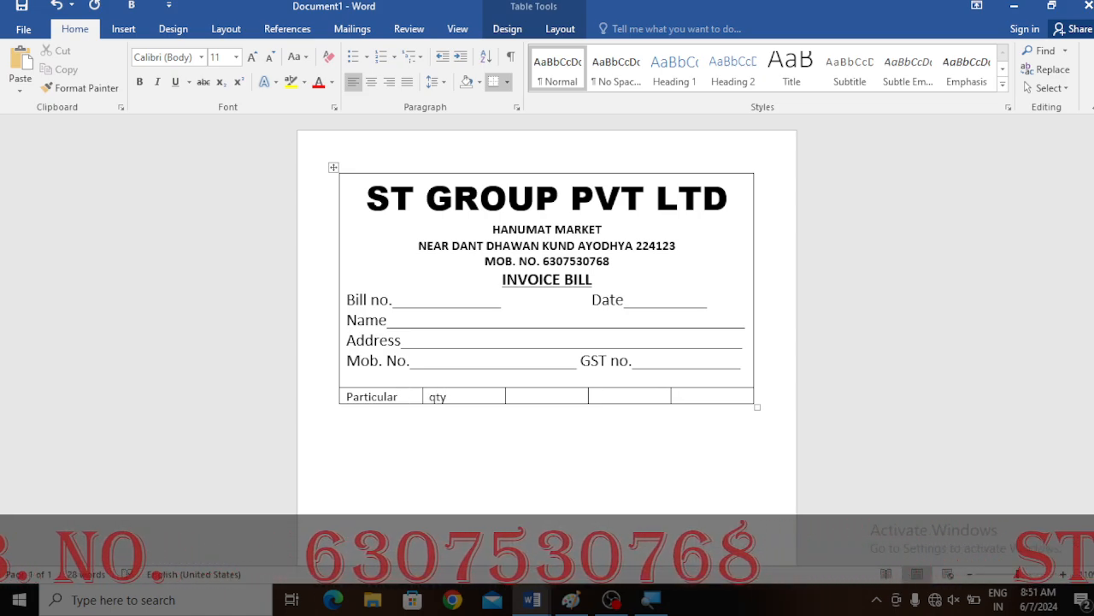
key("Tab")
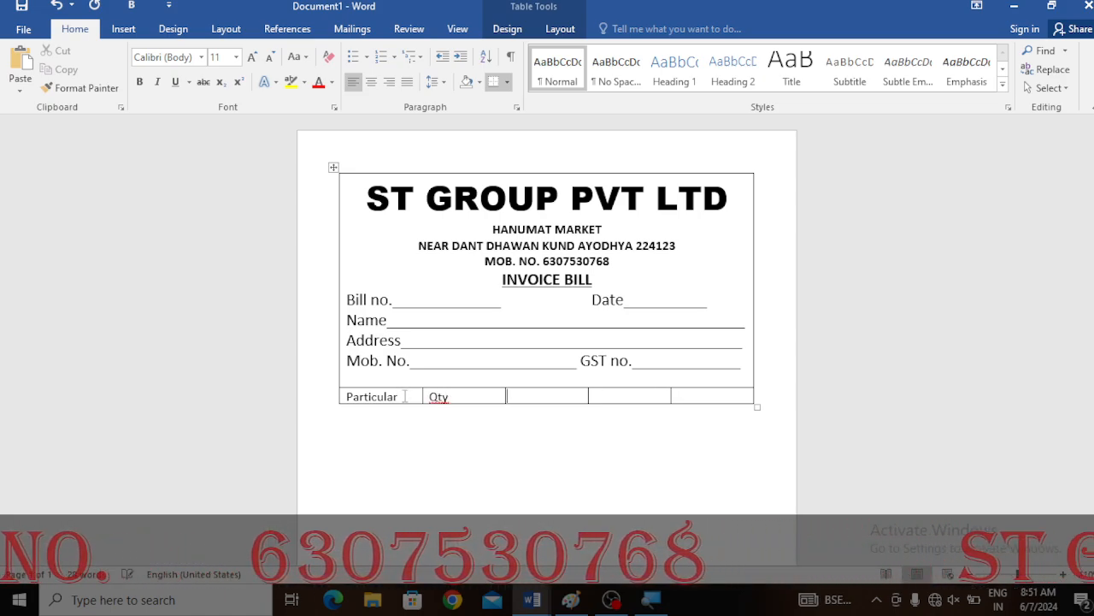
type("par rate")
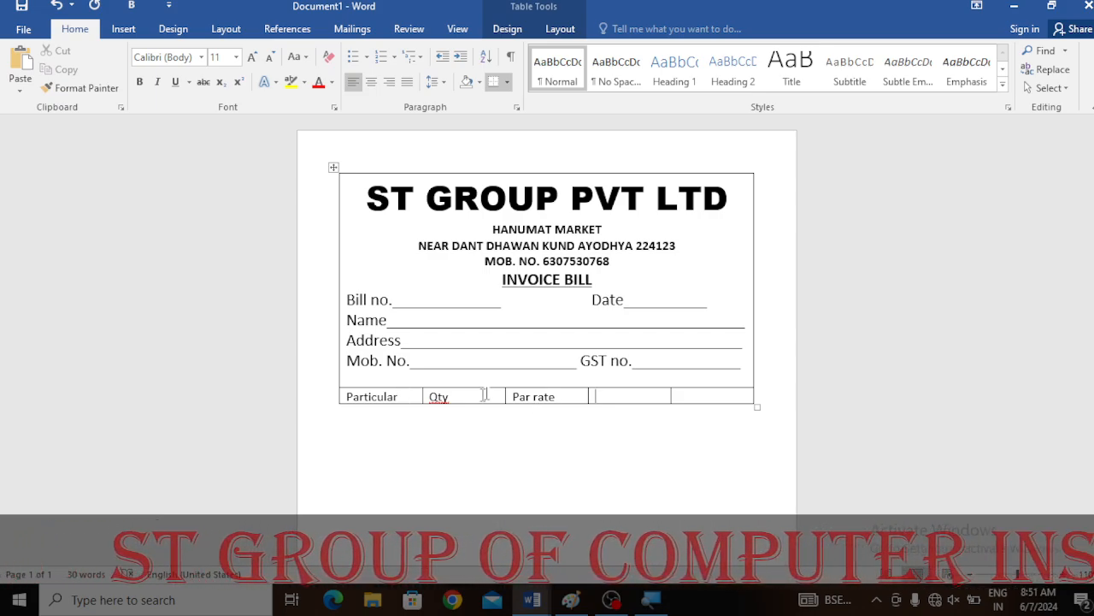
- Clear the Qty and Par rate headings from the second and third cells
left_click_drag(363, 396, 438, 393)
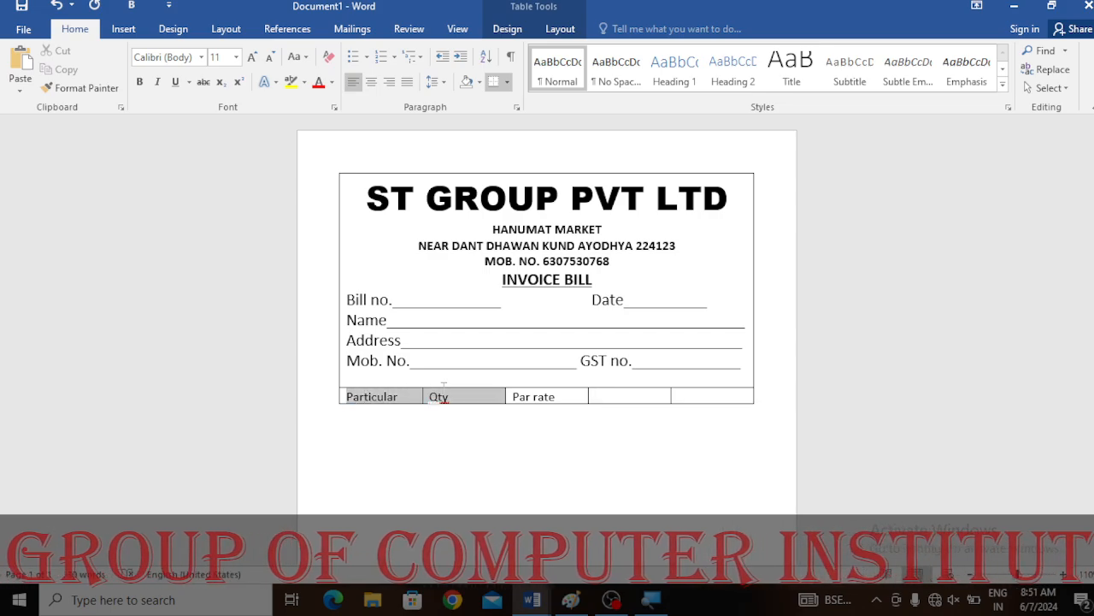
left_click(432, 398)
left_click_drag(570, 399, 434, 400)
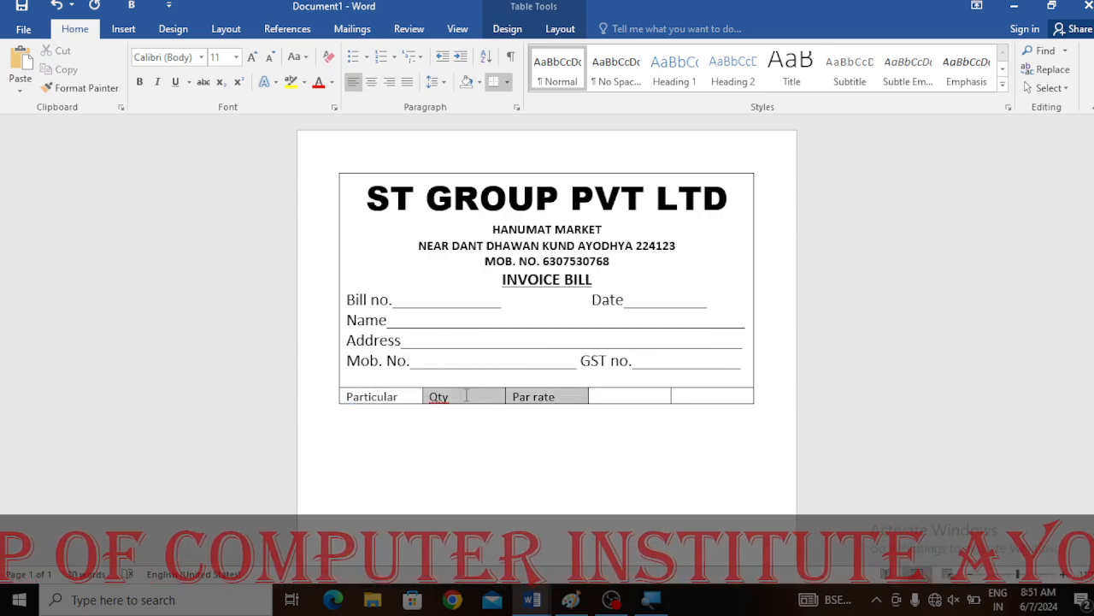
key("Delete")
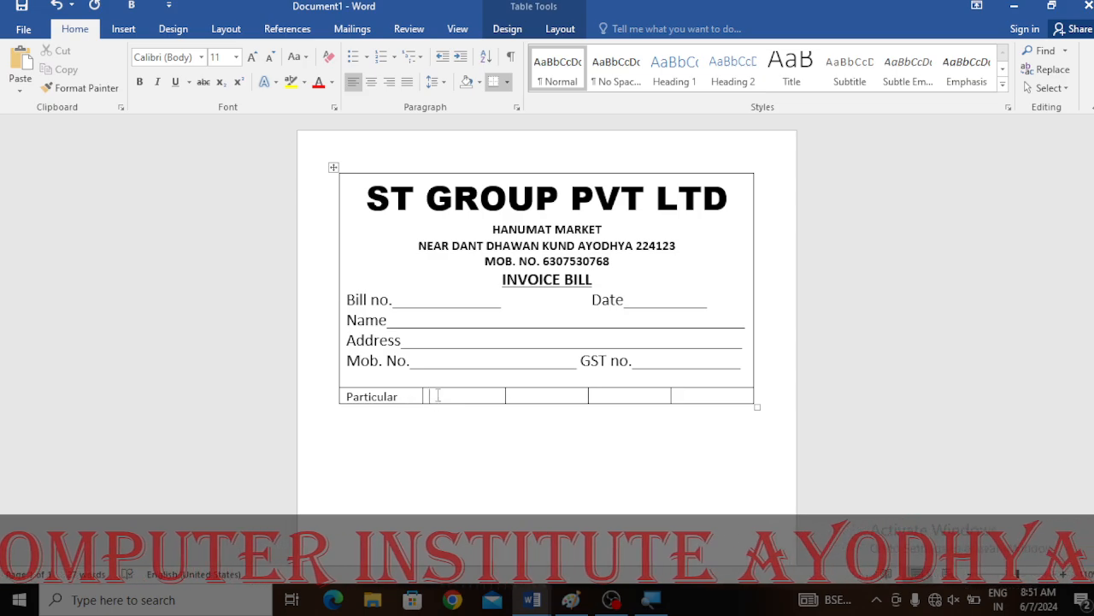
- Merge the Particular cell with the empty cell beside it, and enter Qty in the following cell
left_click_drag(412, 395, 459, 397)
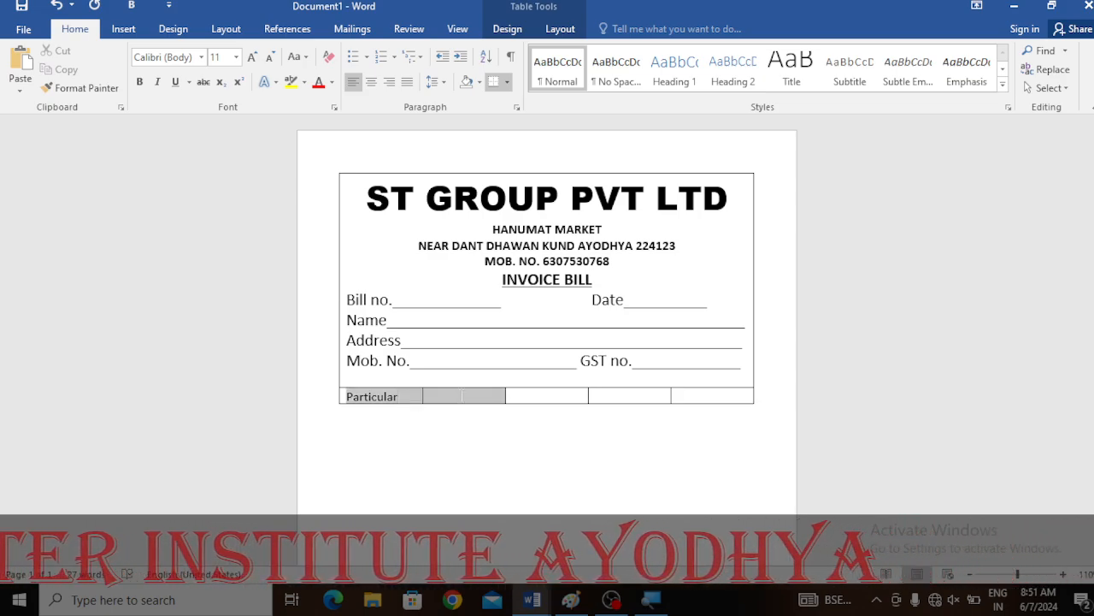
left_click(560, 28)
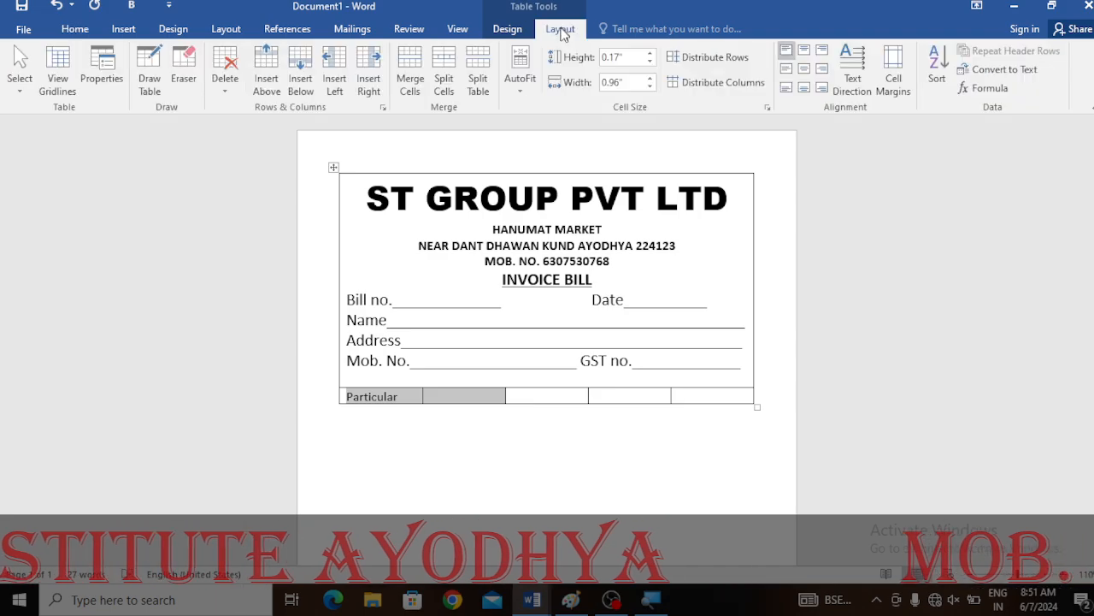
left_click(401, 85)
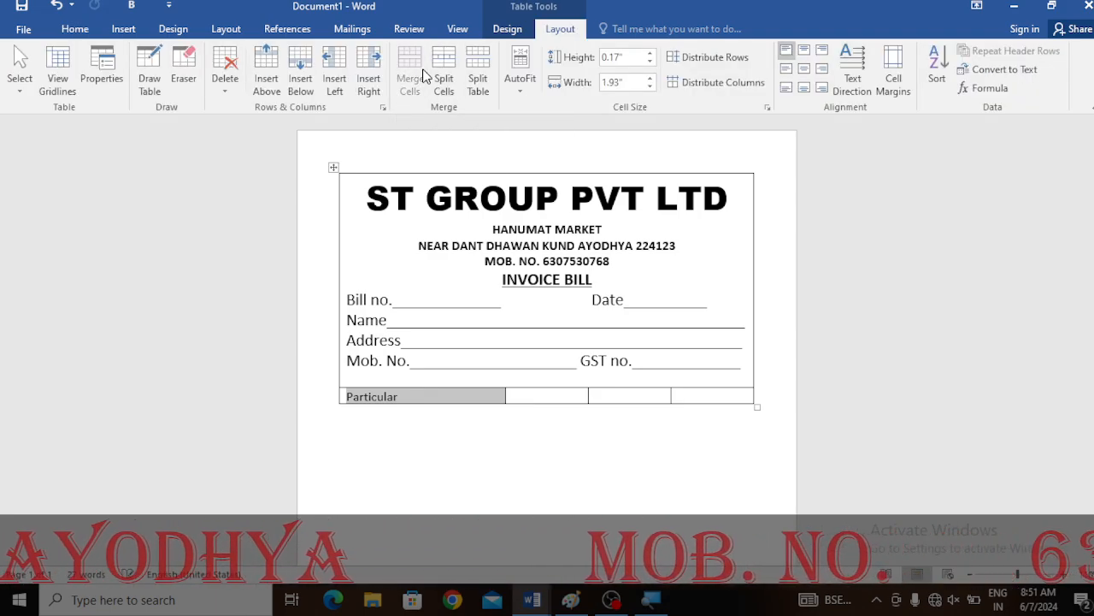
left_click(407, 401)
left_click(532, 395)
type("Qty")
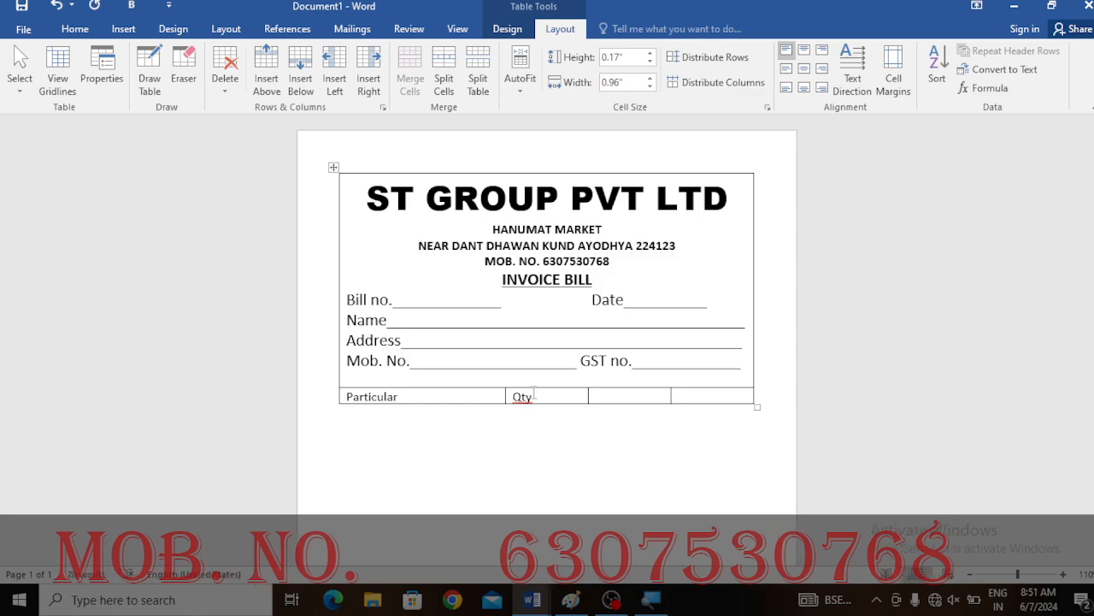
- Enter Par rate and amt in the remaining heading cells of the lower table row
key("Tab")
type("Par rate")
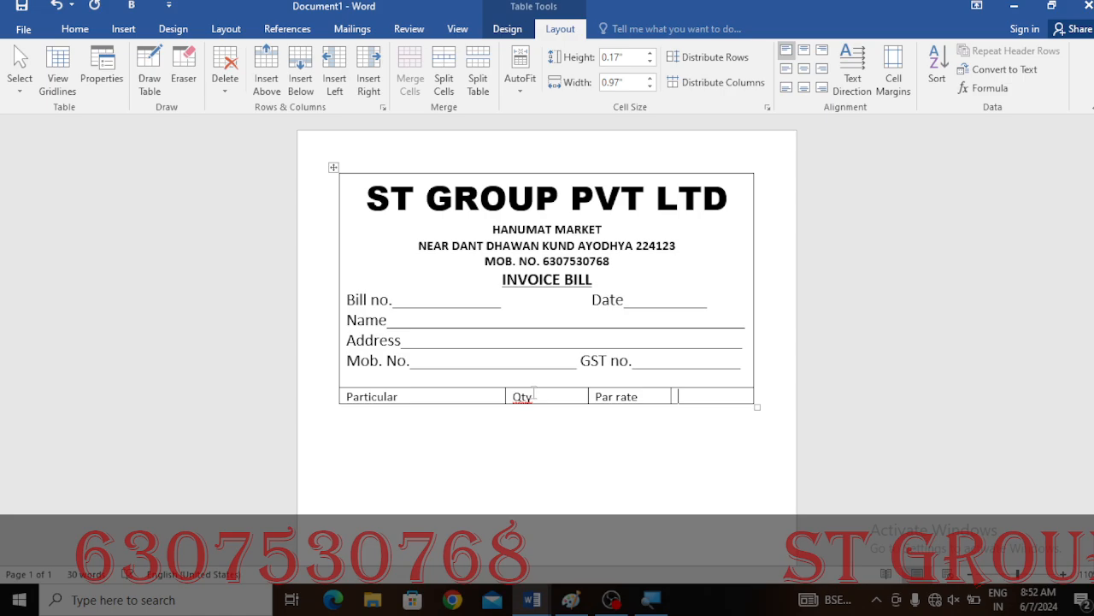
type("amt")
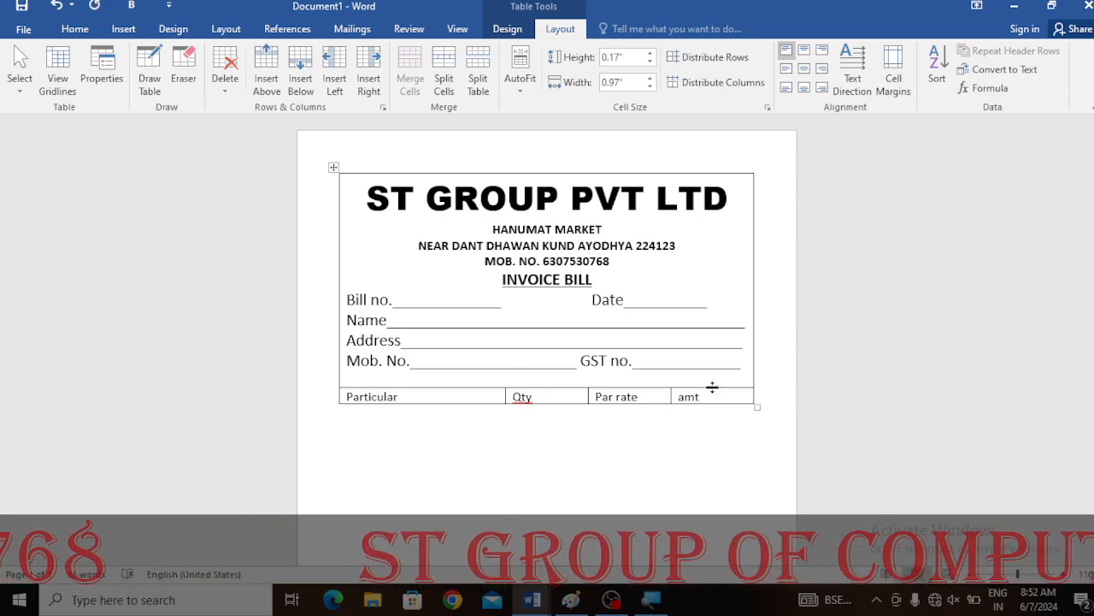
- Format the heading row as UPPERCASE, centred, bold text at 14 pt
left_click_drag(713, 395, 402, 408)
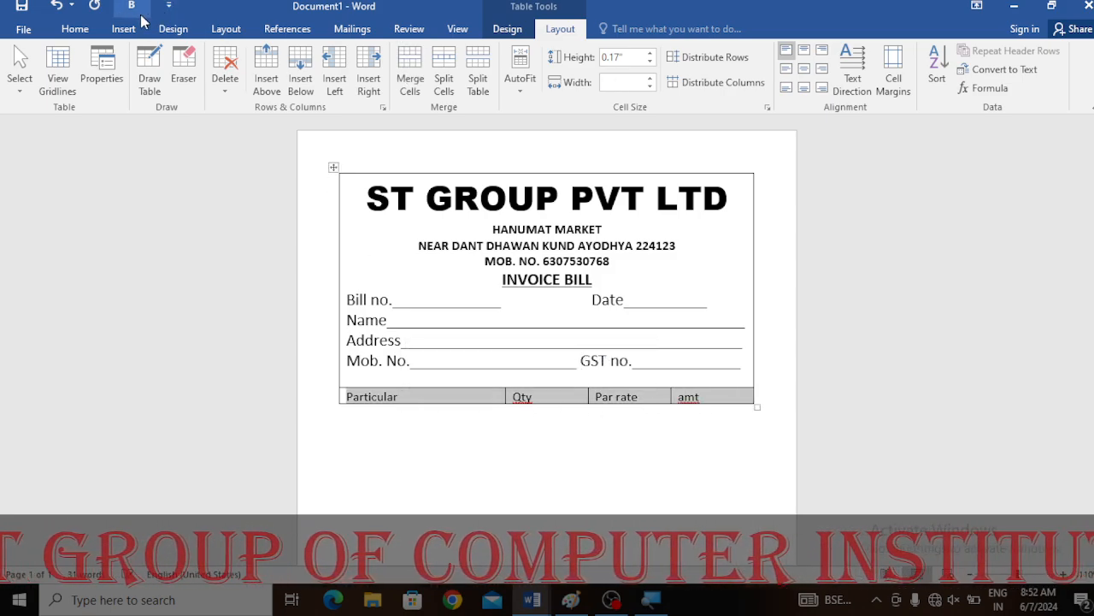
left_click(77, 29)
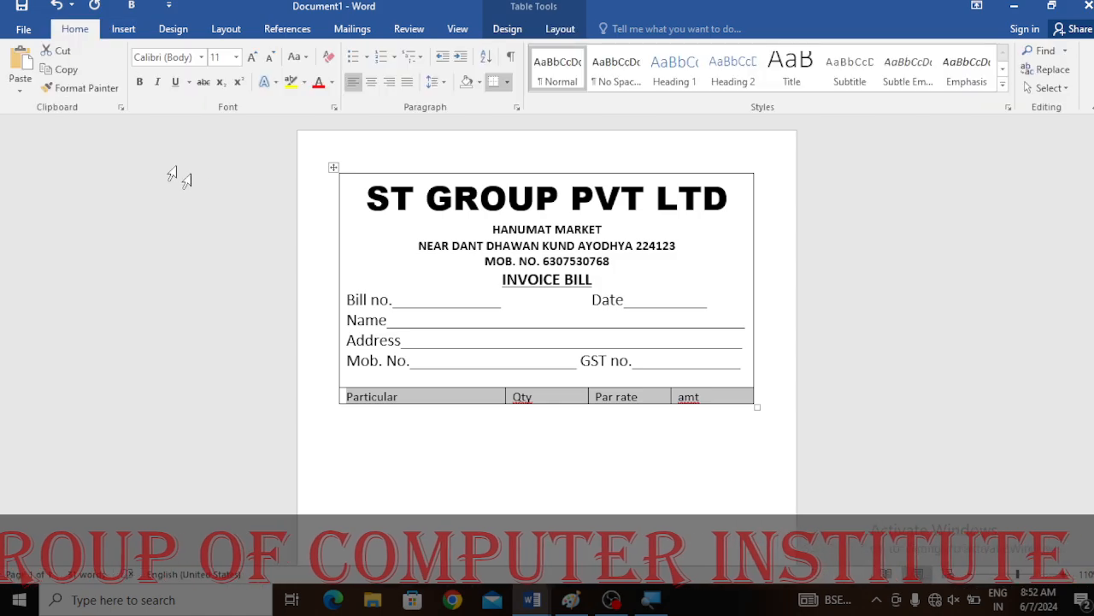
left_click(304, 57)
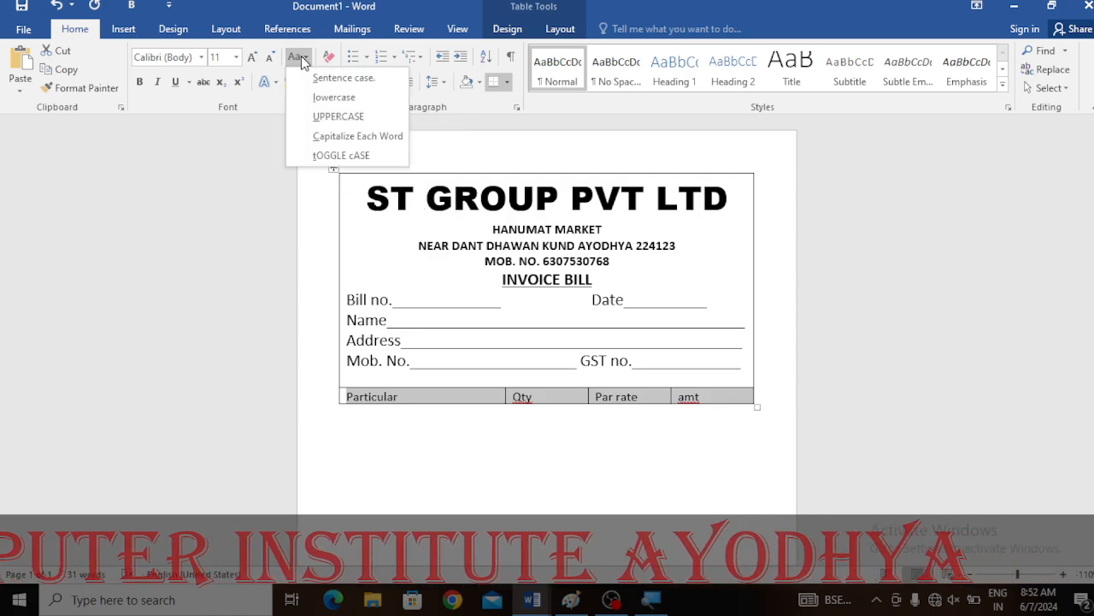
left_click(323, 119)
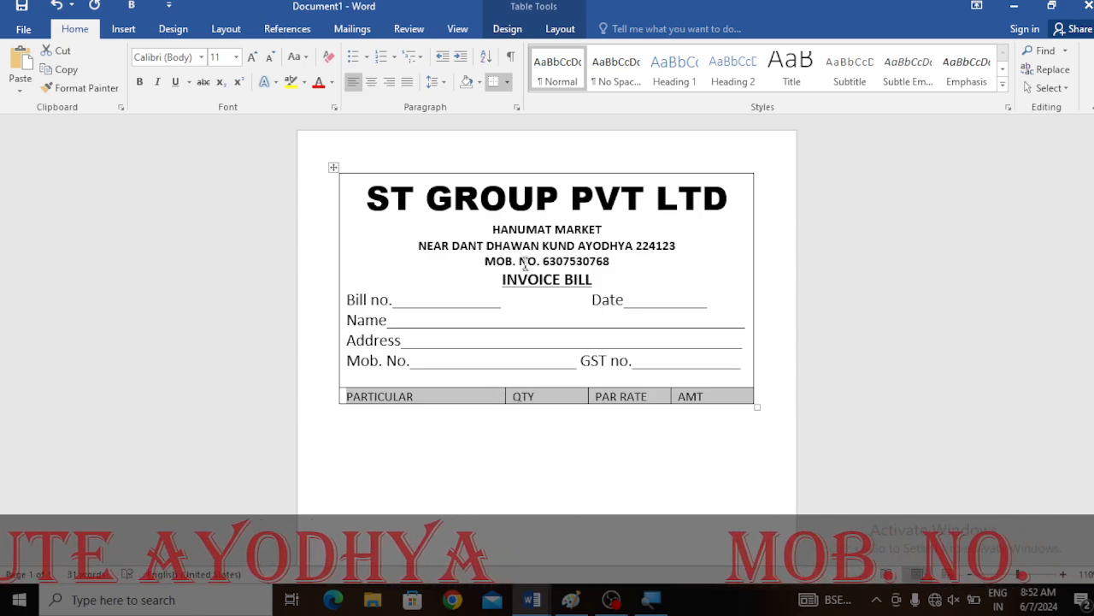
left_click(370, 82)
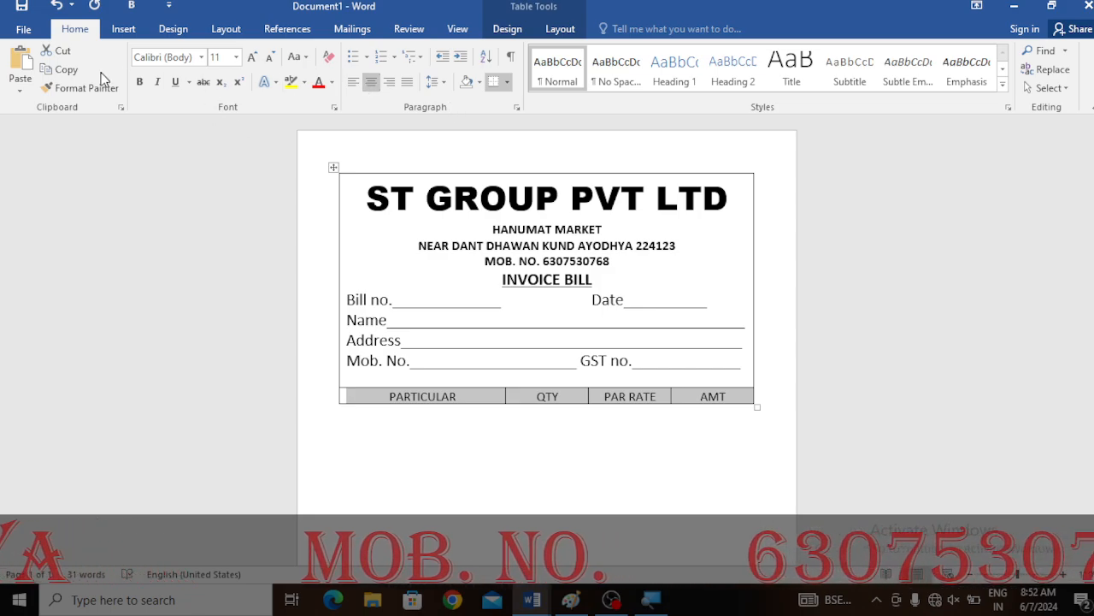
left_click(139, 81)
left_click(252, 57)
left_click(252, 57)
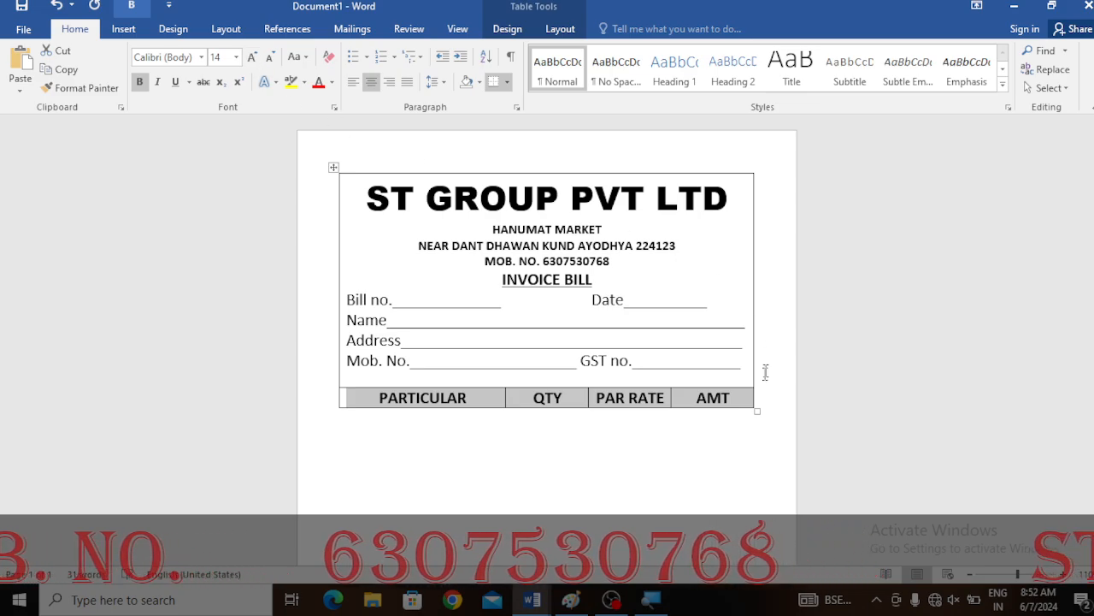
- Add a second row beneath the headings and stretch it down into a tall item area
left_click(745, 399)
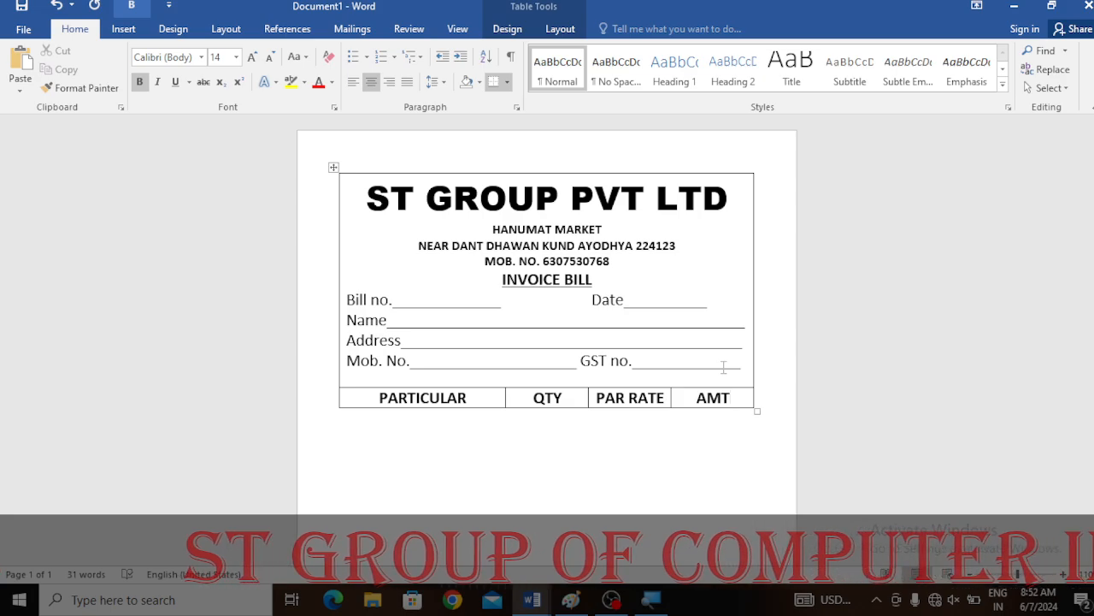
key("Tab")
scroll(624, 427, "down", 2)
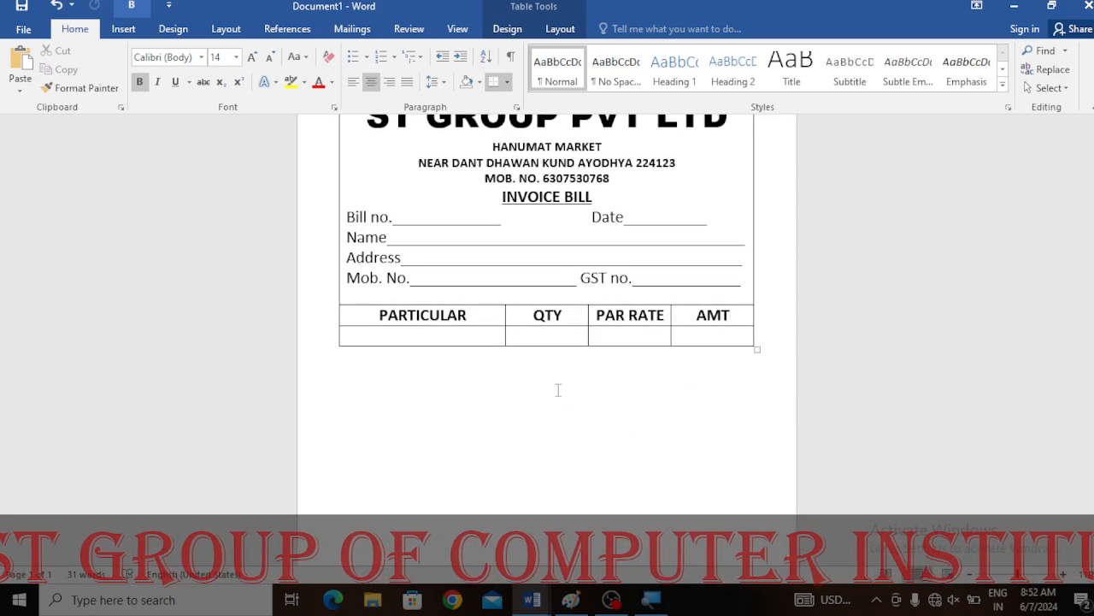
left_click_drag(558, 346, 574, 523)
scroll(565, 442, "down", 3)
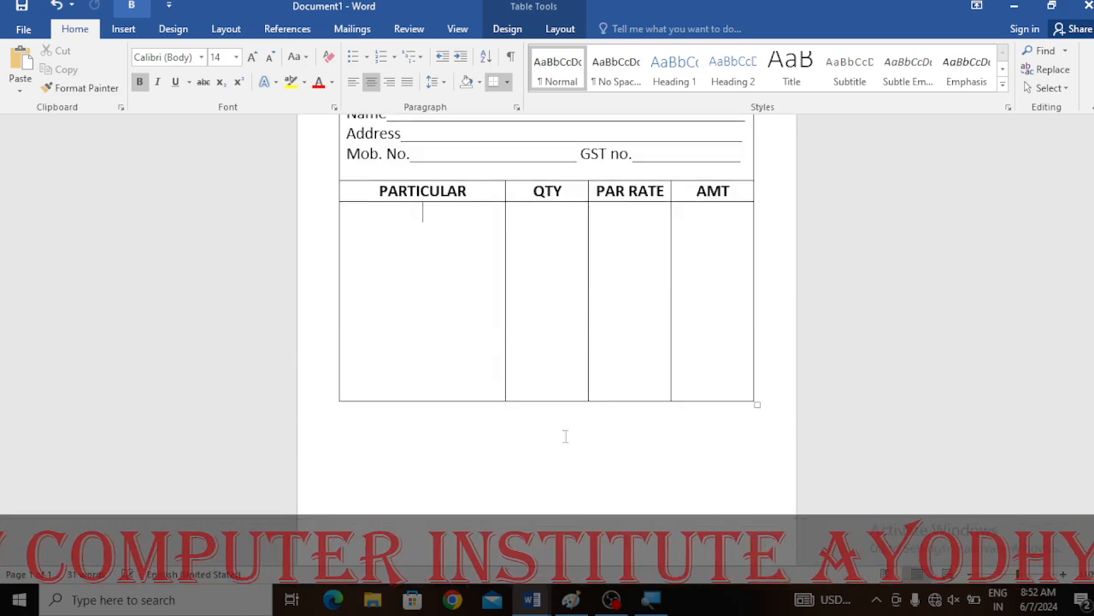
left_click_drag(570, 399, 569, 505)
scroll(567, 454, "down", 2)
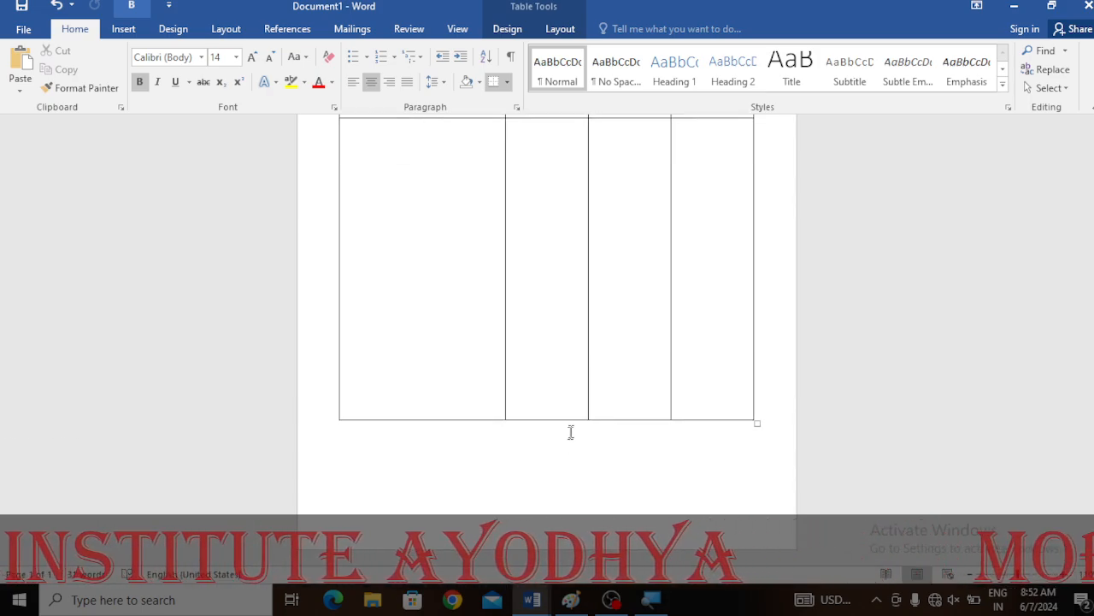
left_click_drag(575, 422, 577, 444)
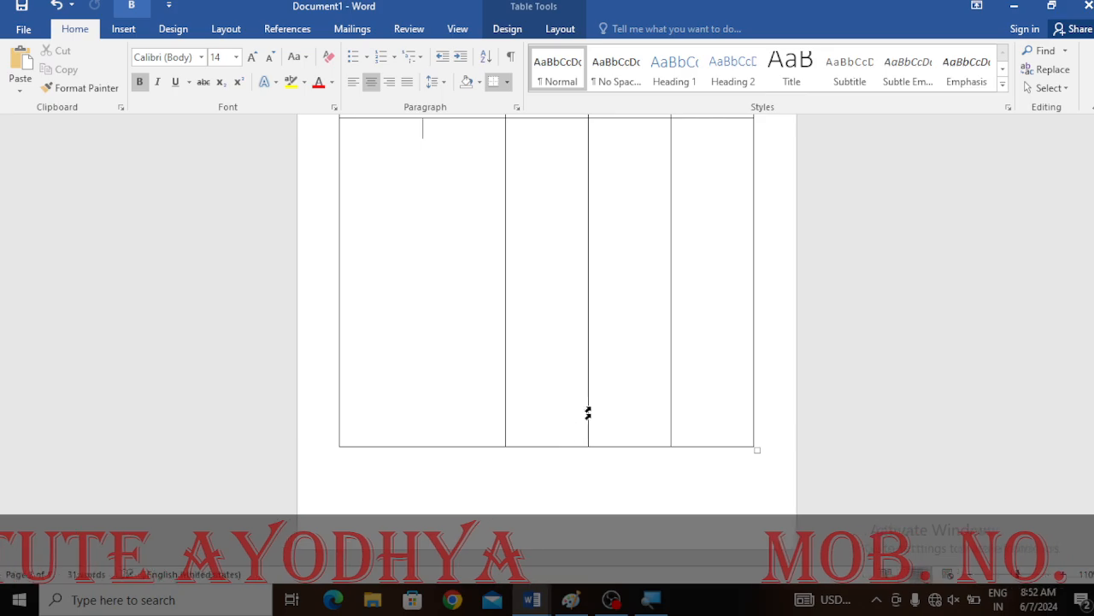
- Type TOTAL on the line just below the table
scroll(575, 368, "up", 6)
scroll(575, 350, "down", 2)
scroll(574, 344, "down", 1)
scroll(574, 342, "up", 3)
scroll(576, 342, "down", 3)
scroll(585, 382, "down", 3)
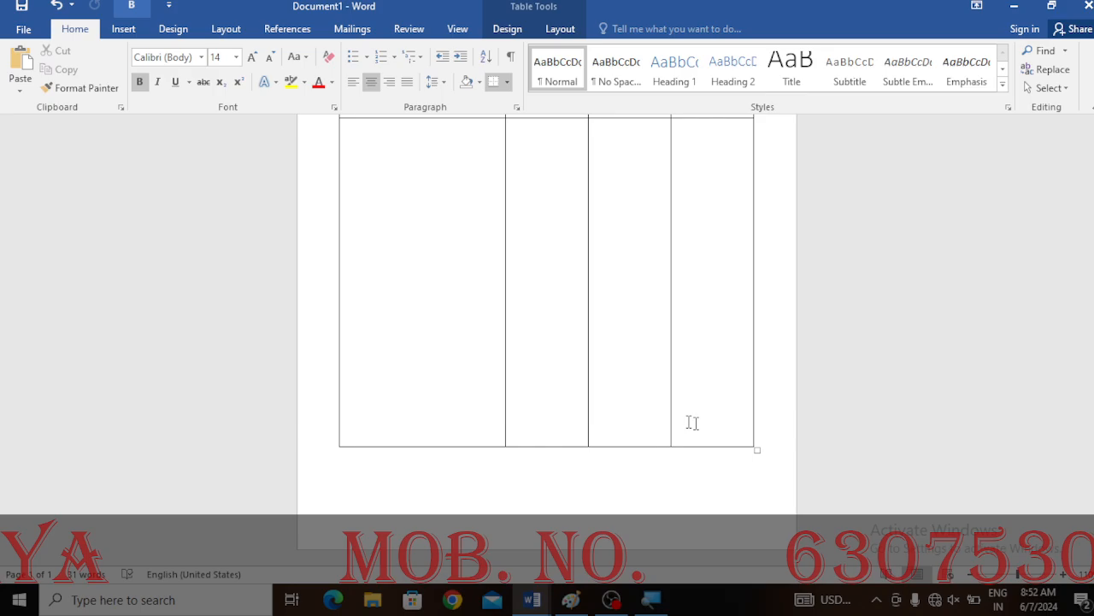
left_click(563, 482)
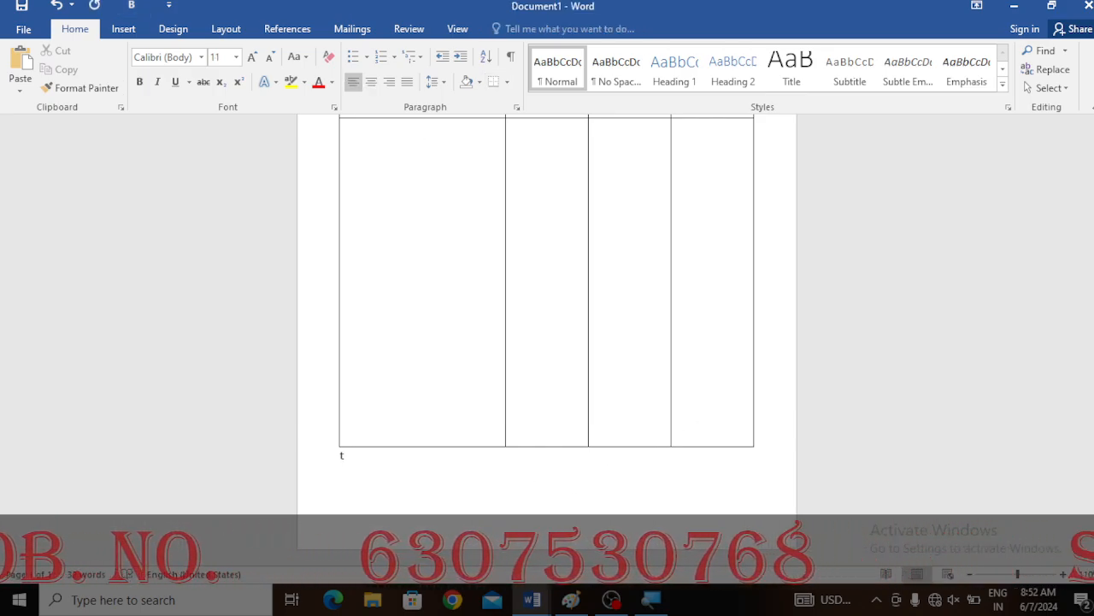
type("TOTAL")
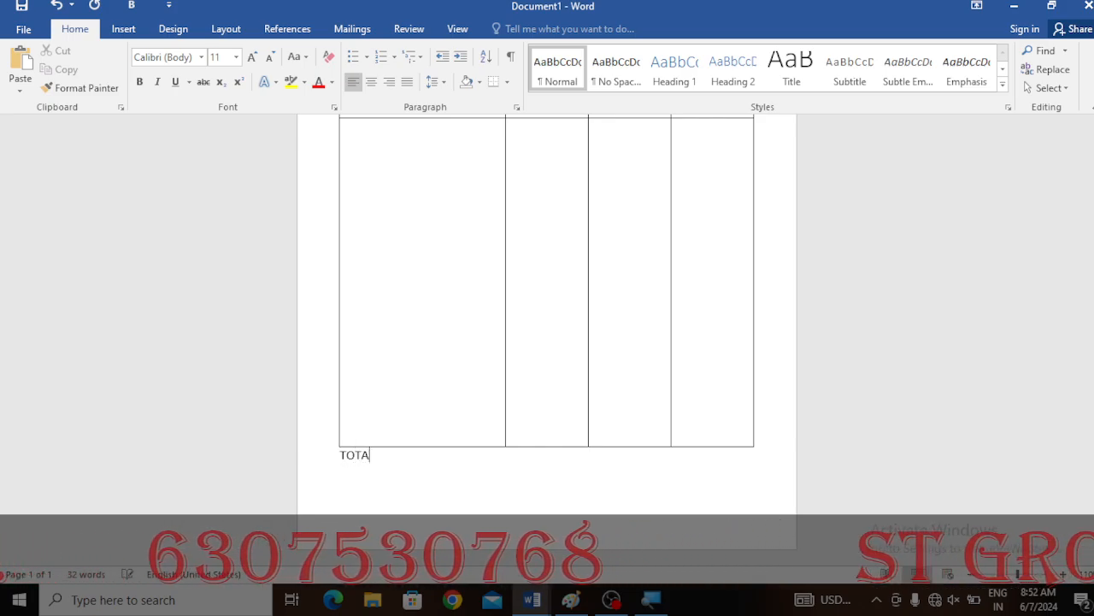
- Centre TOTAL under the Par rate column and make it bold at 12 pt
scroll(454, 384, "up", 5)
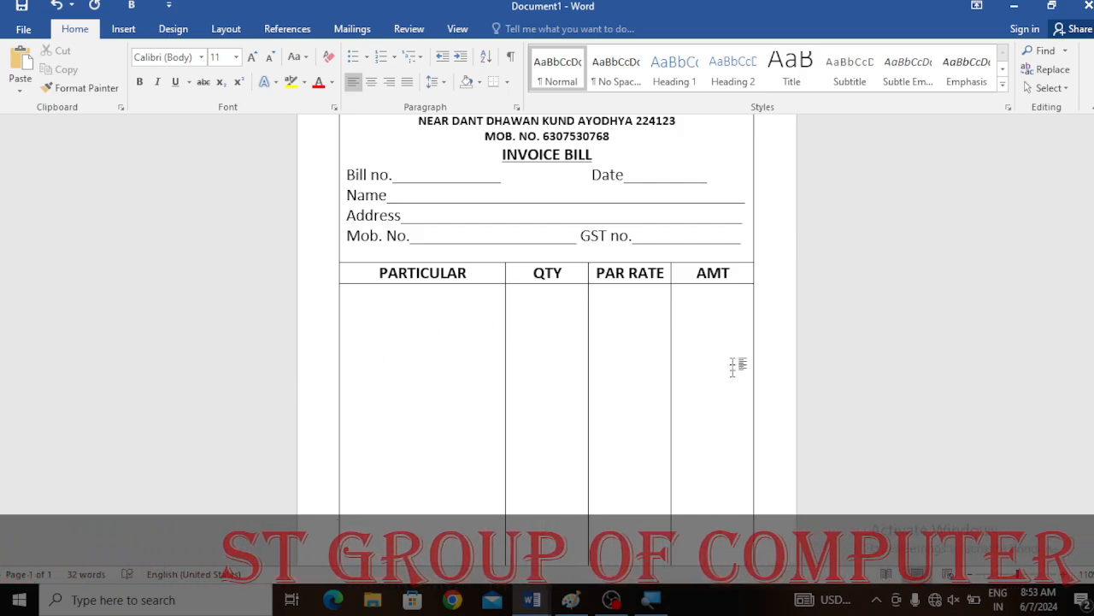
scroll(735, 364, "down", 5)
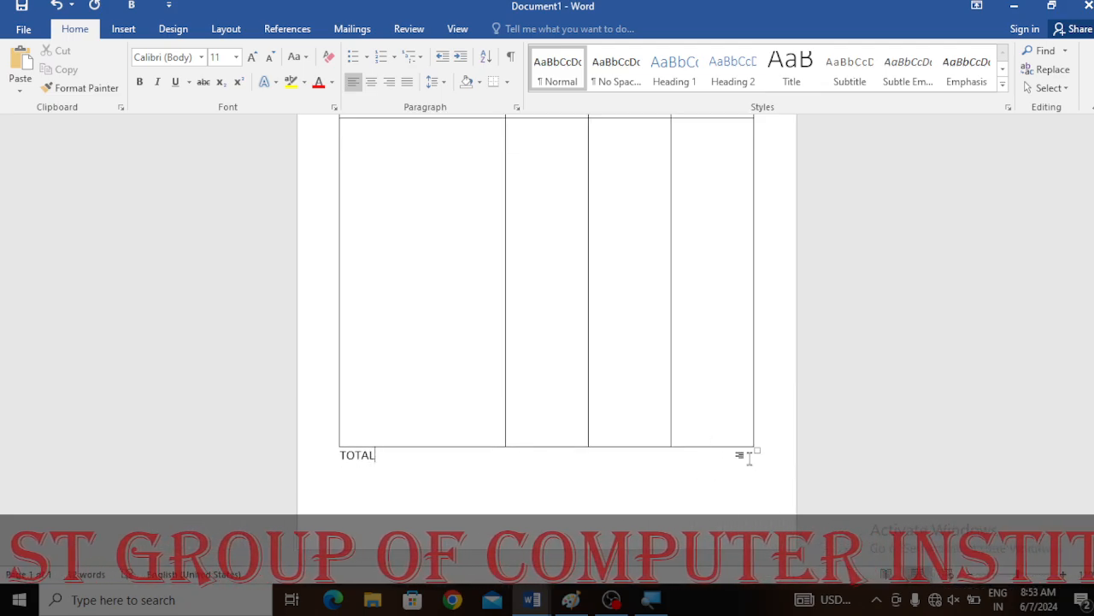
left_click(332, 461)
left_click(371, 81)
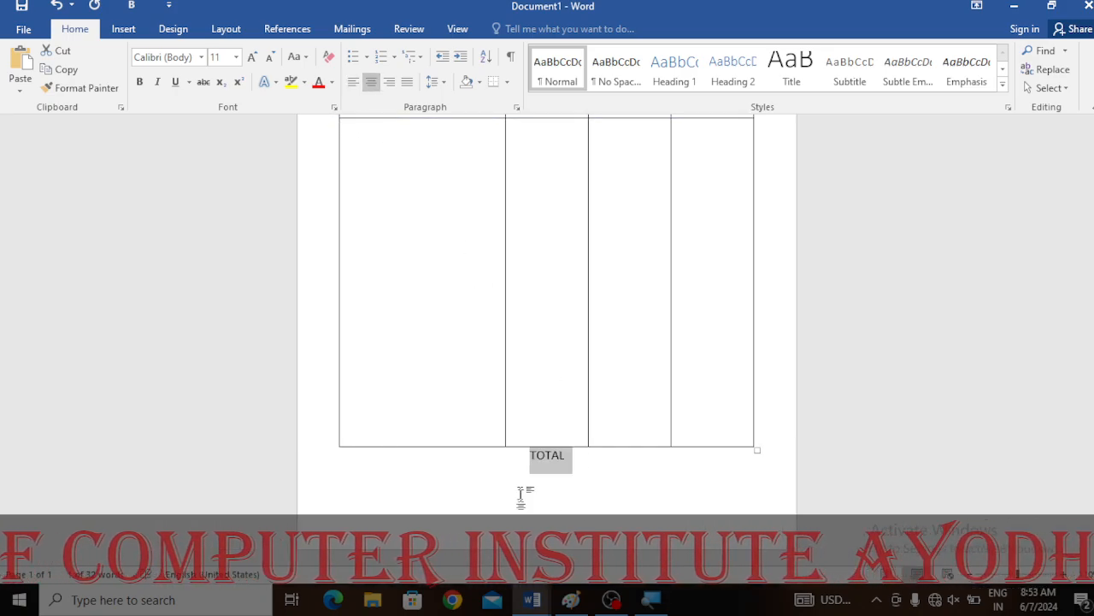
left_click(528, 454)
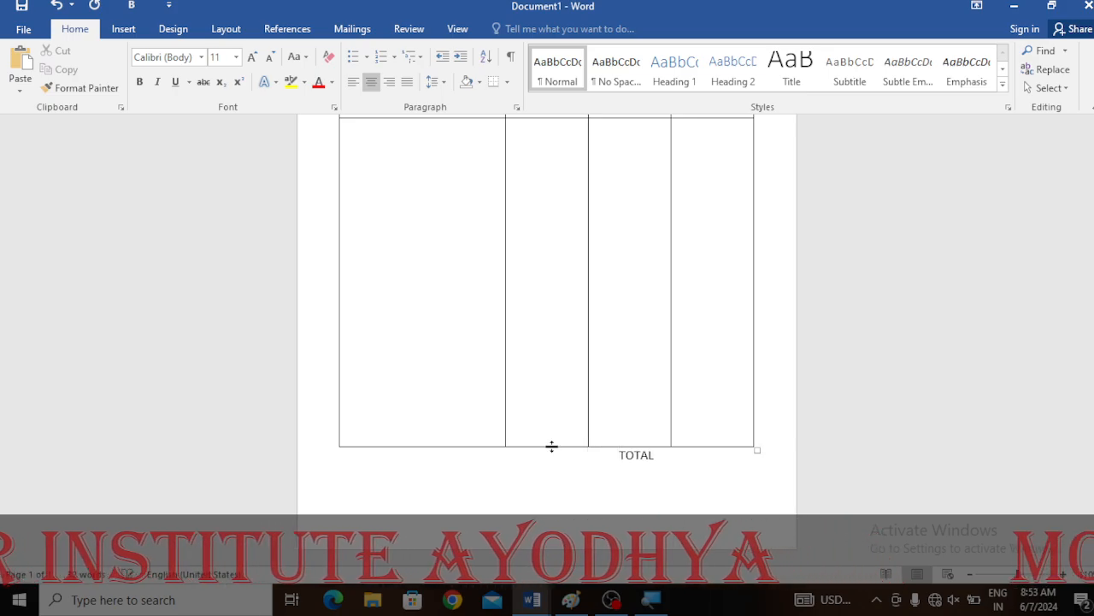
scroll(676, 494, "up", 1)
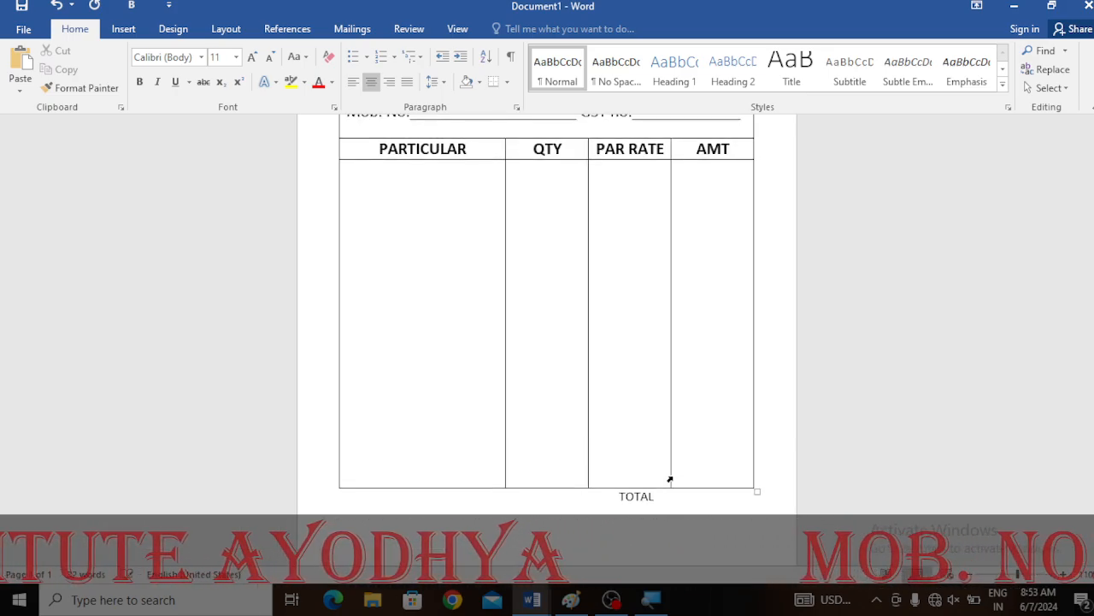
left_click_drag(672, 499, 612, 497)
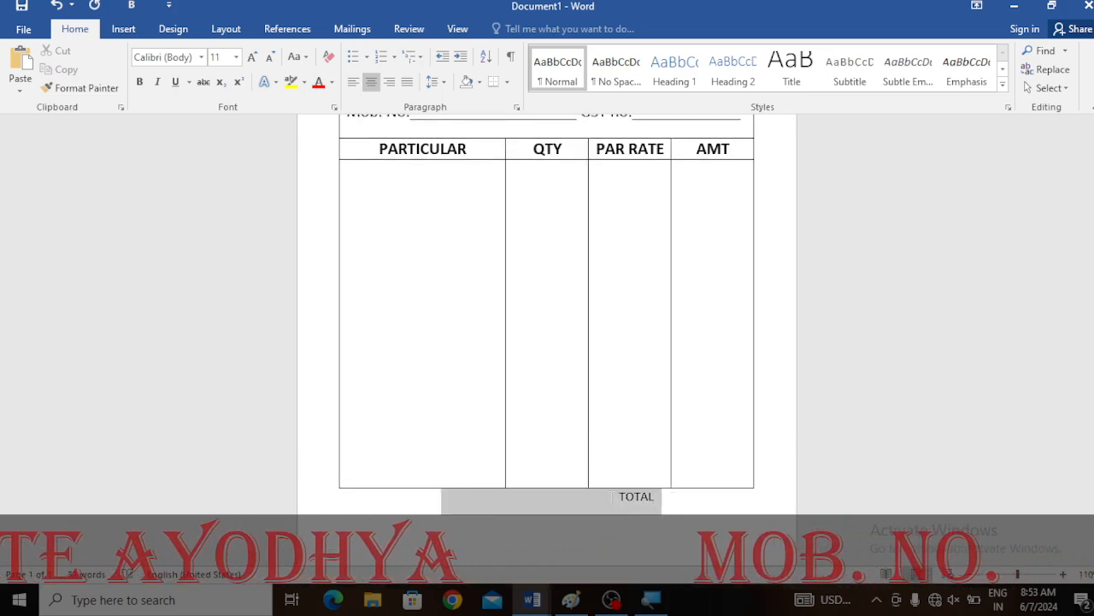
left_click(253, 59)
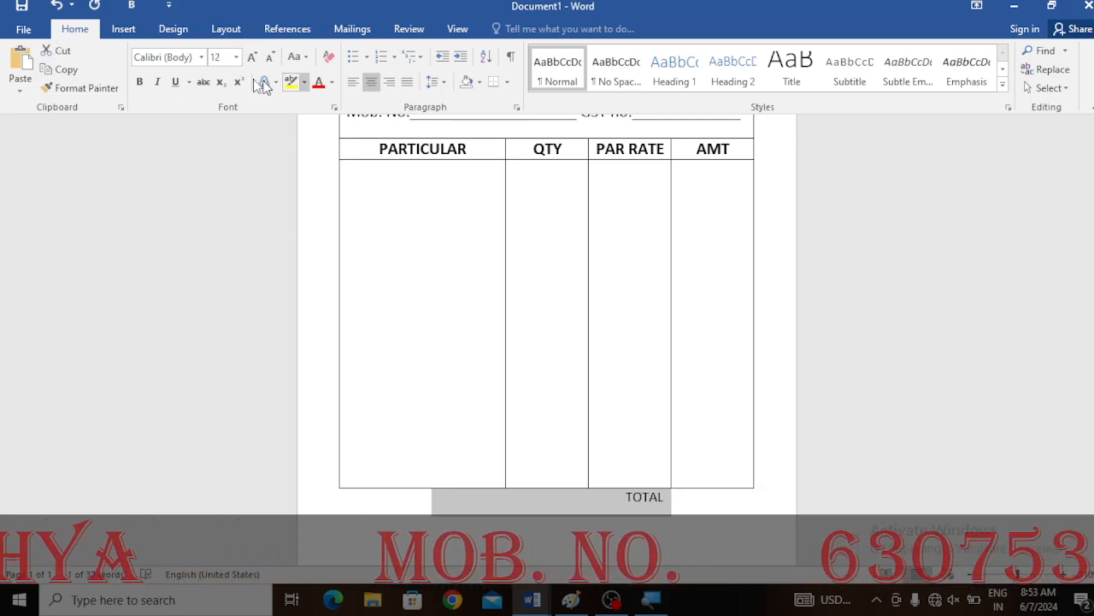
left_click(139, 81)
- Try adding a left-aligned IN WORD line with an underscore blank and a SING blank below TOTAL
scroll(513, 359, "down", 1)
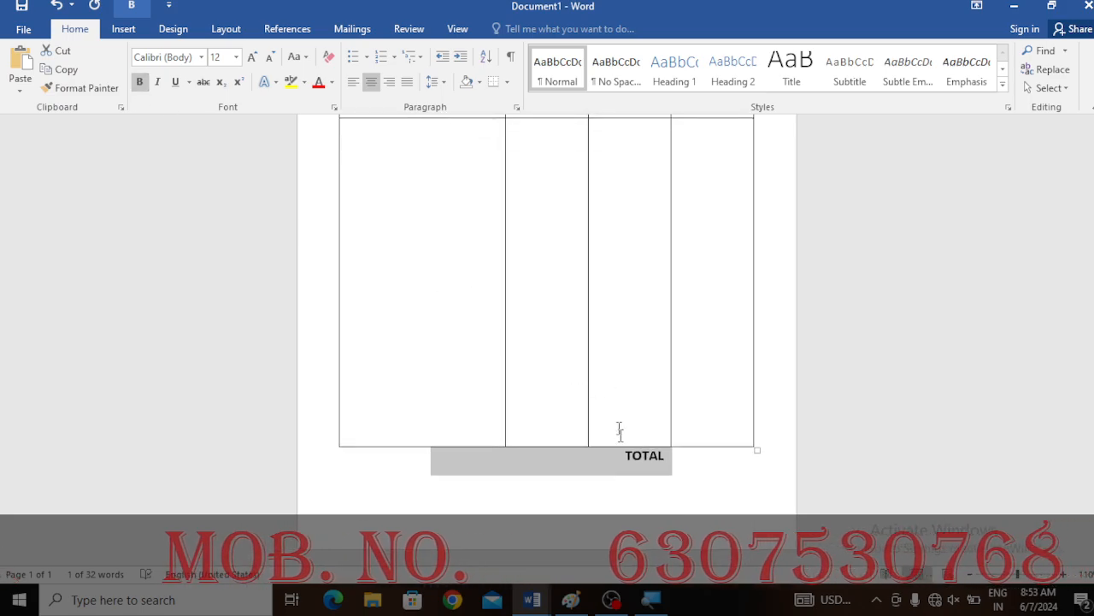
left_click(701, 479)
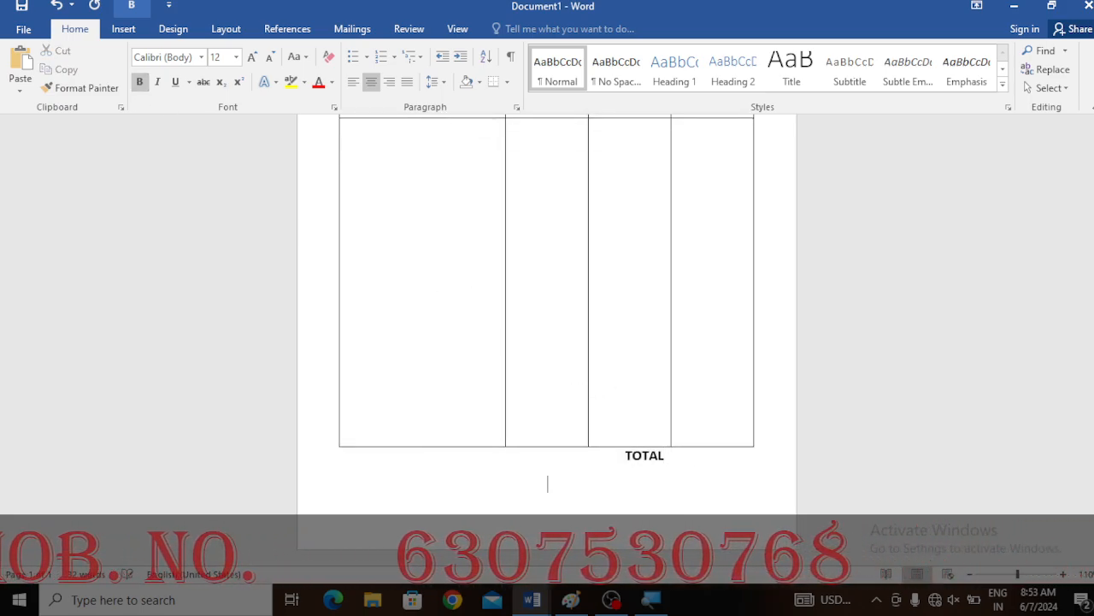
left_click(355, 81)
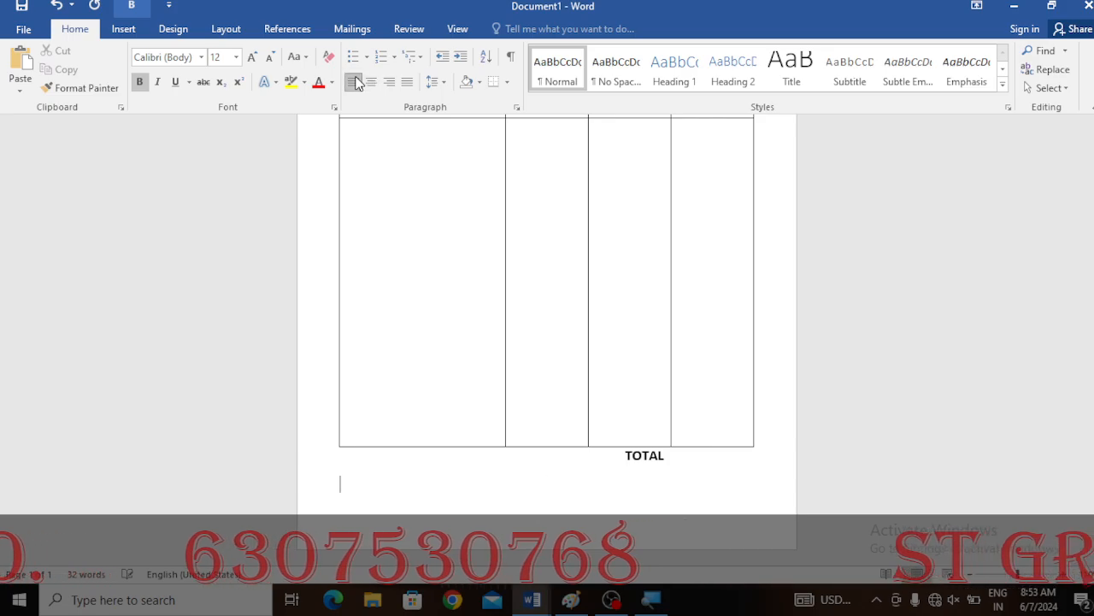
type("IN")
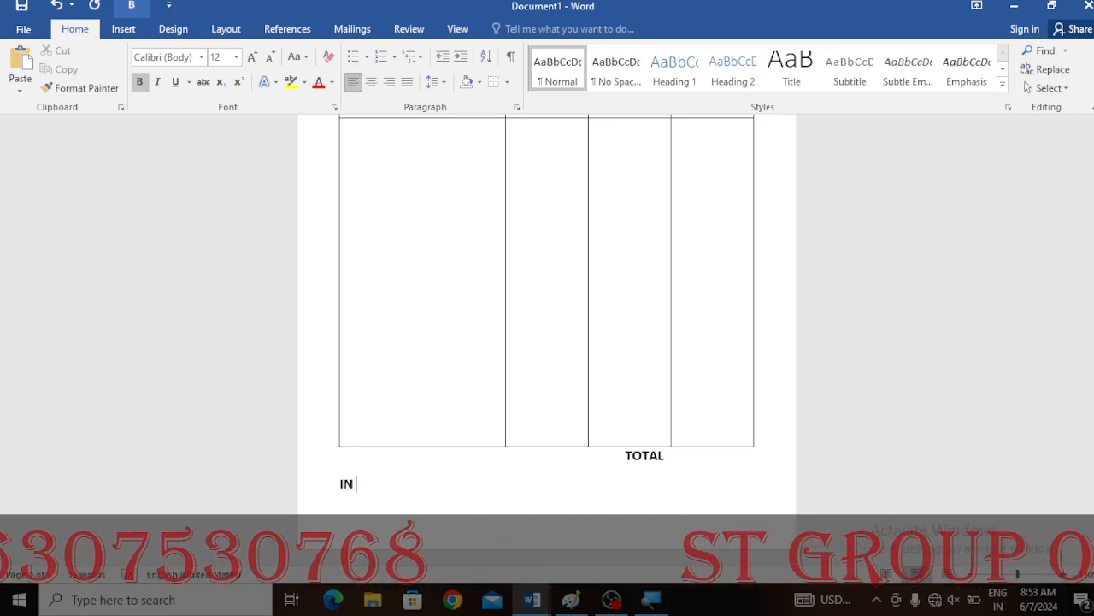
type(" WORD")
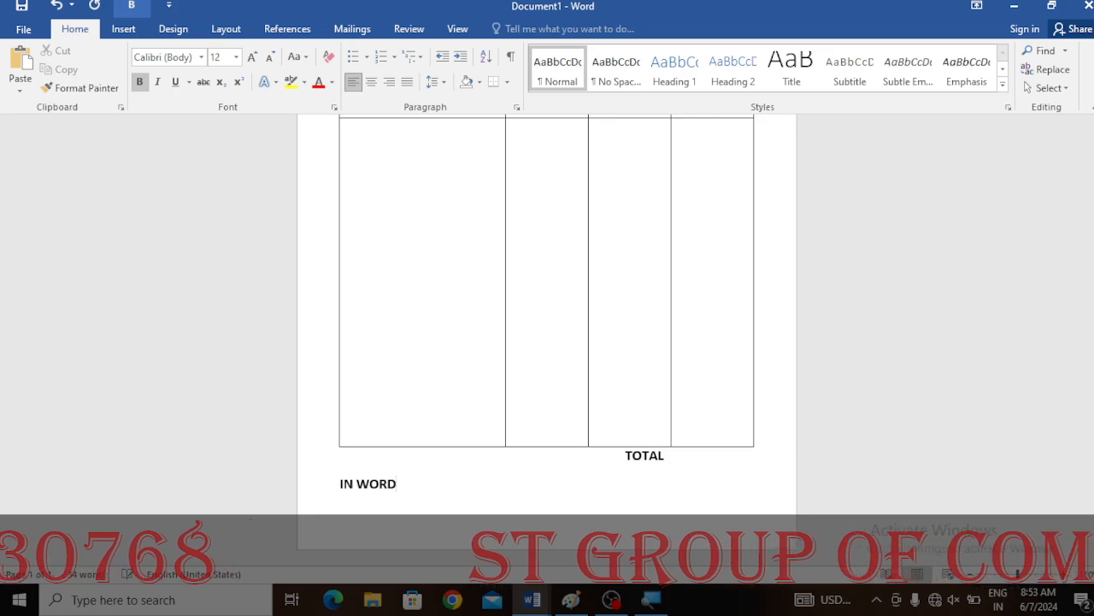
type("_____________________________________ SING________")
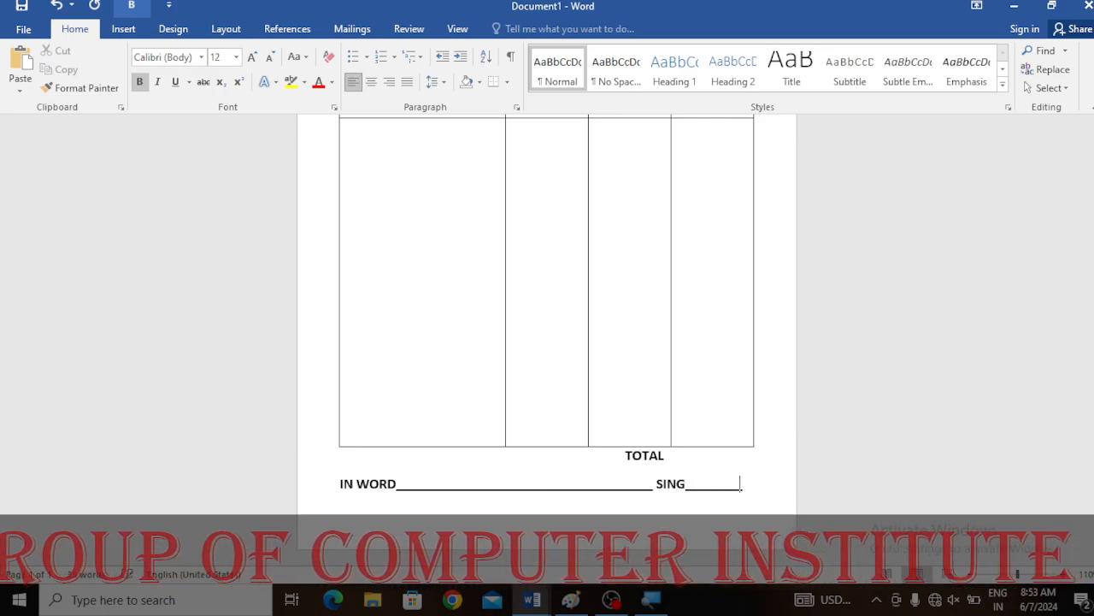
type("_")
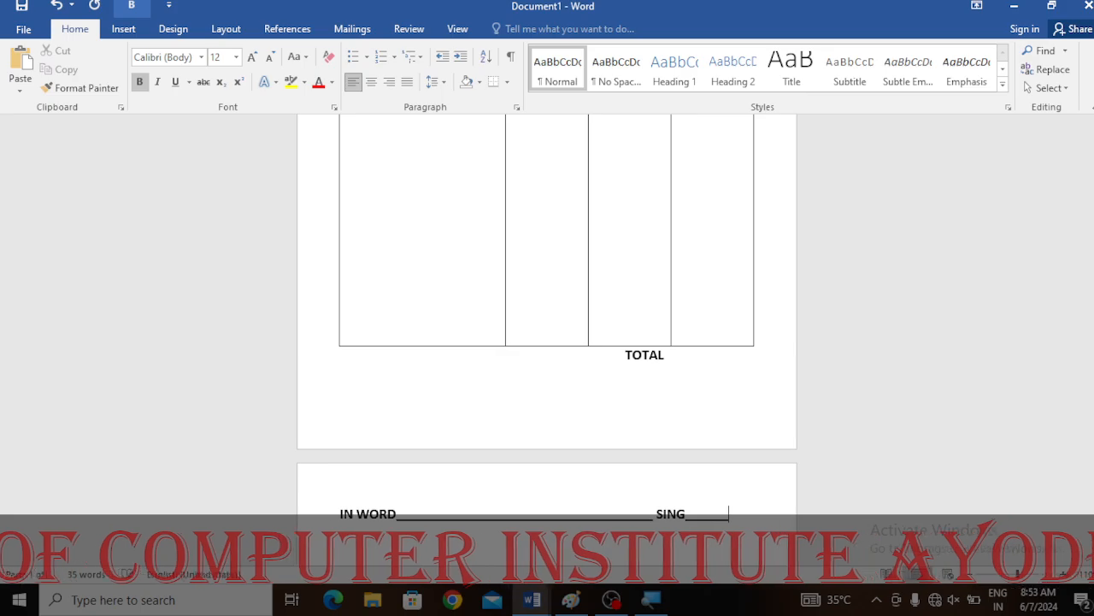
key("ctrl+z")
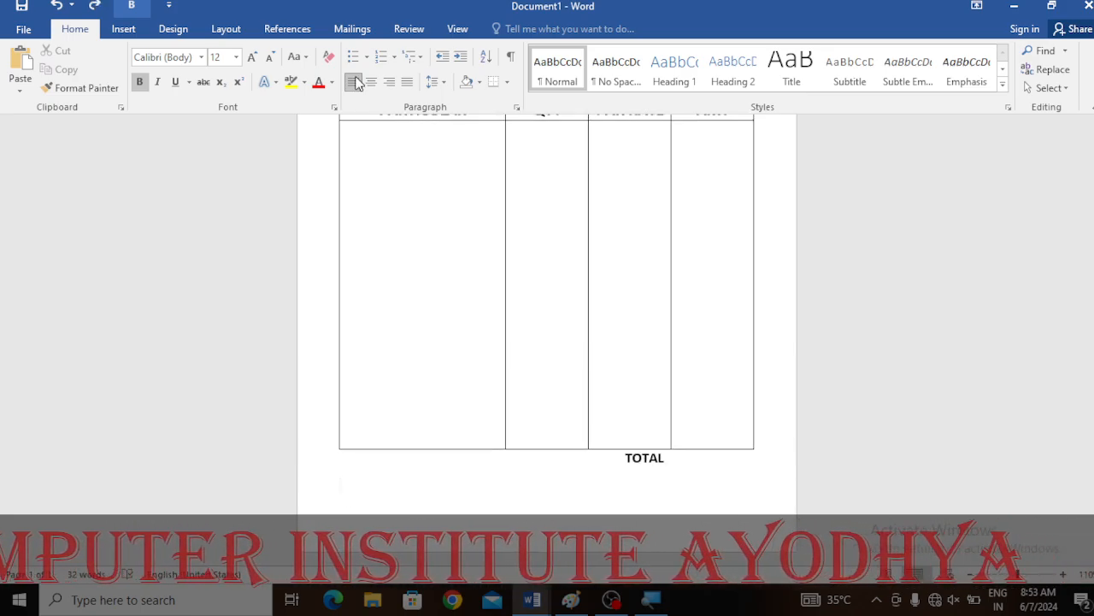
- Add the line IN WORD followed by a long underscore blank, then SING with a short underscore blank
type("IN WO")
type("RD _")
type("___________________________________")
type("DING")
key("BackSpace")
key("BackSpace")
key("BackSpace")
key("BackSpace")
type("SING")
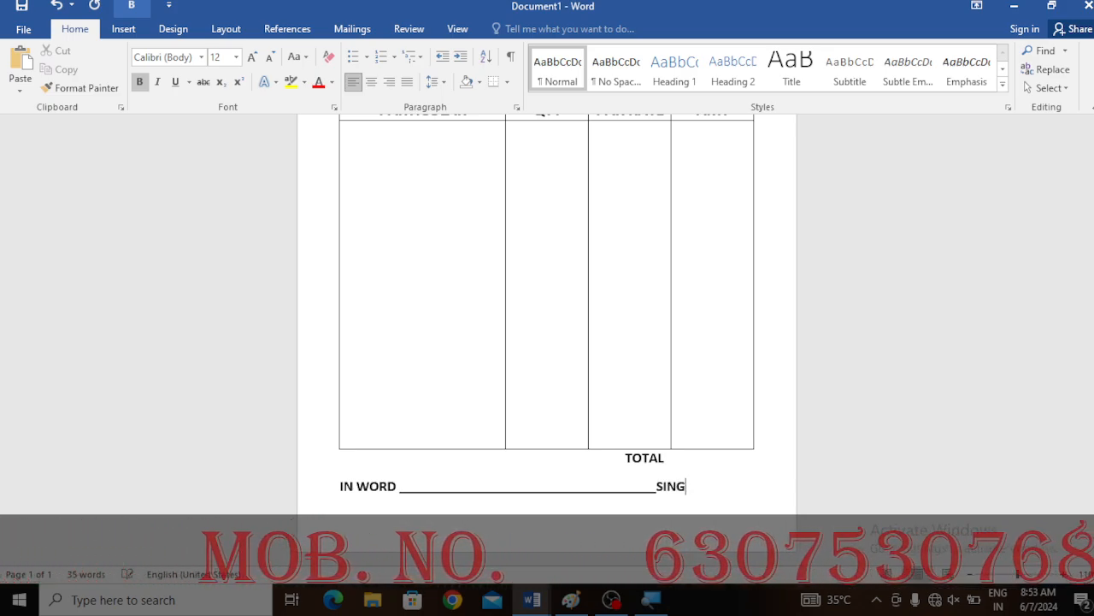
type("______")
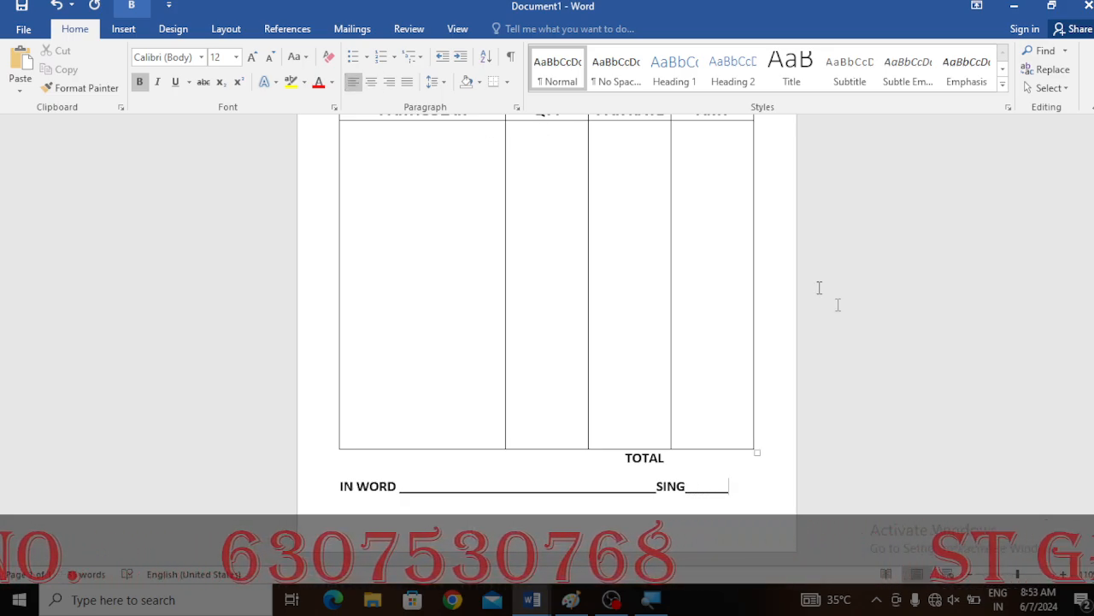
- Zoom out to review the whole invoice, then switch to Paint to compare with the reference bill image
left_click(969, 576)
left_click(968, 576)
scroll(735, 368, "up", 3)
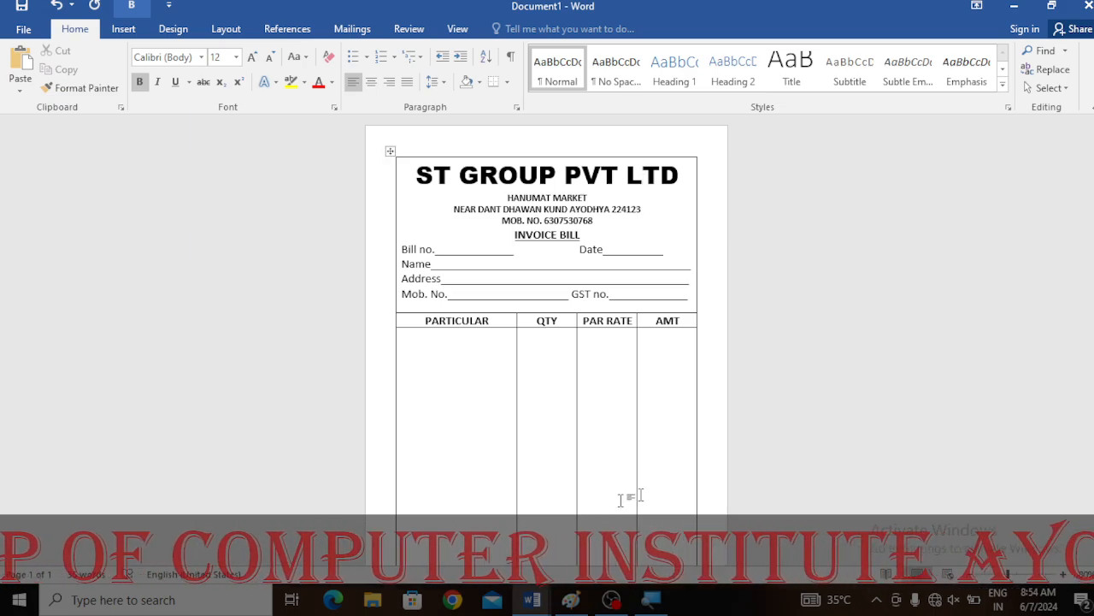
left_click(571, 602)
left_click(613, 601)
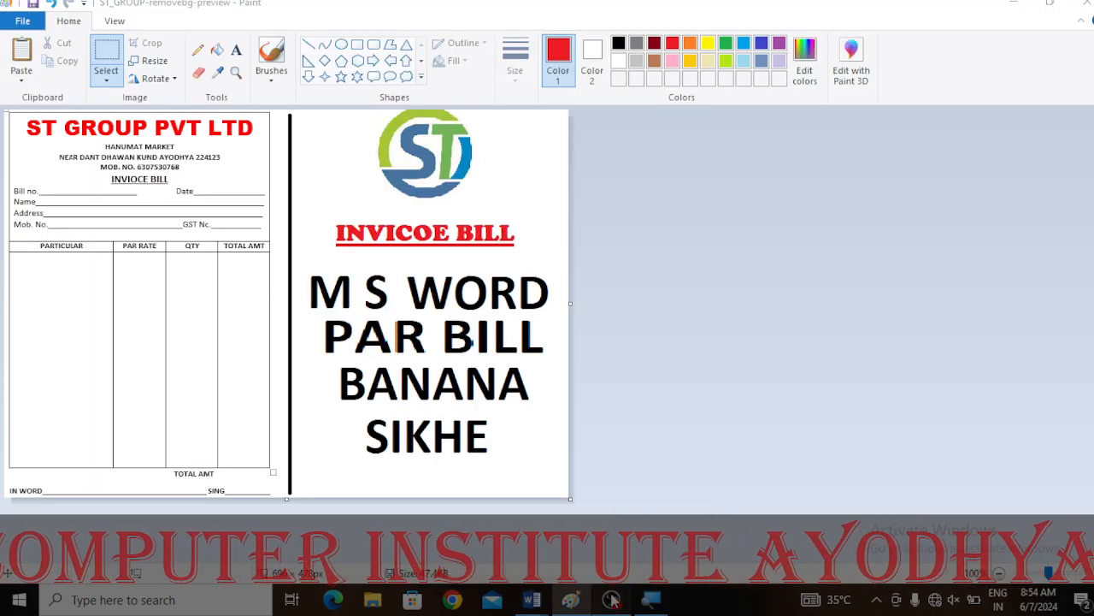